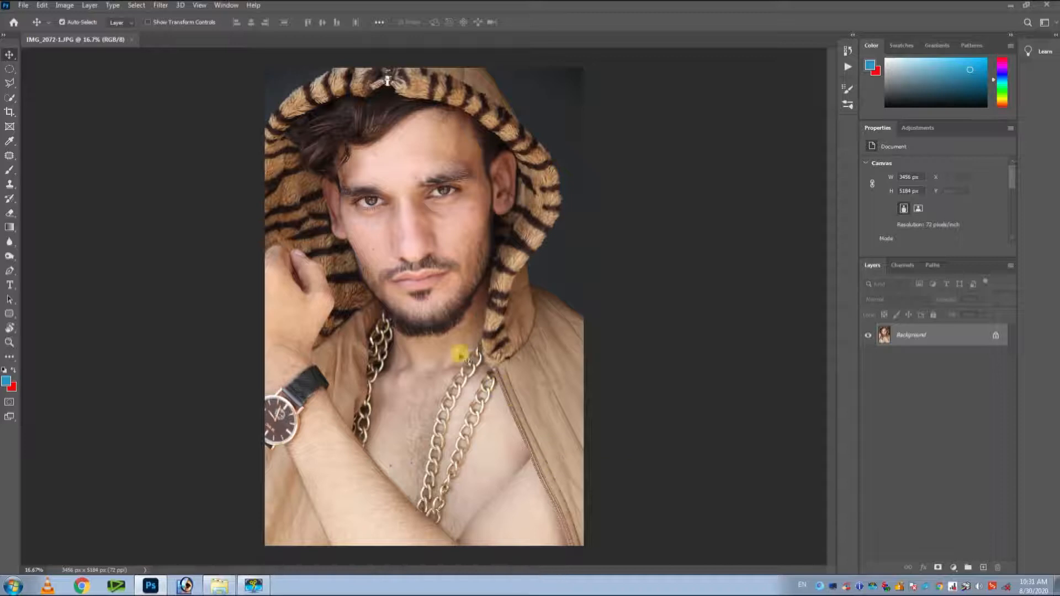
Open the Camera Raw filter and set Highlights and Whites to -100 and Shadows to +48, lowering the Blacks
{"action": "key", "text": "space"}
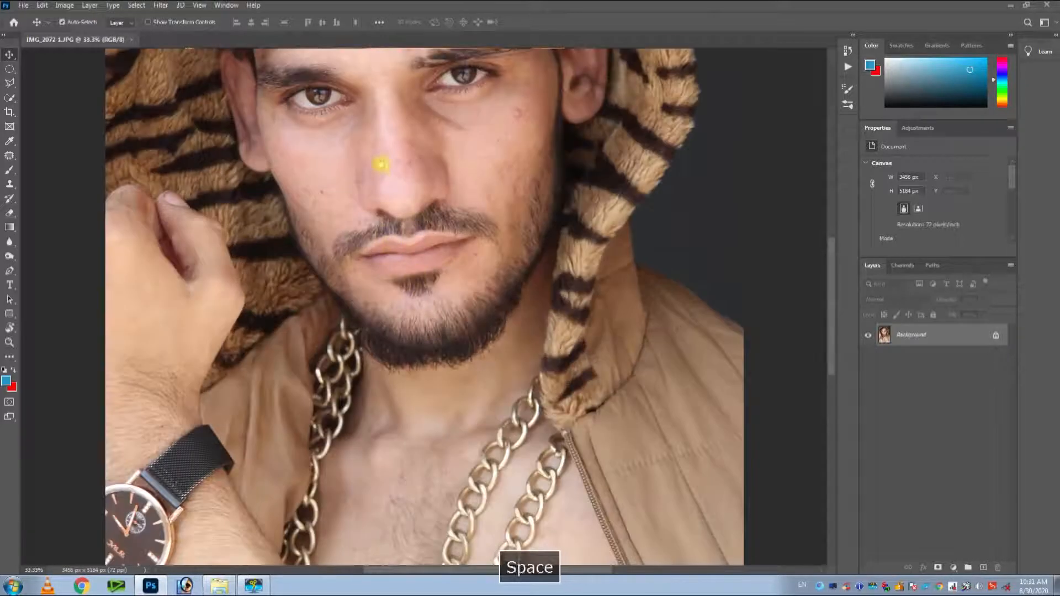
{"action": "left_click_drag", "start_coordinate": [378, 160], "coordinate": [420, 282]}
{"action": "left_click", "coordinate": [162, 7]}
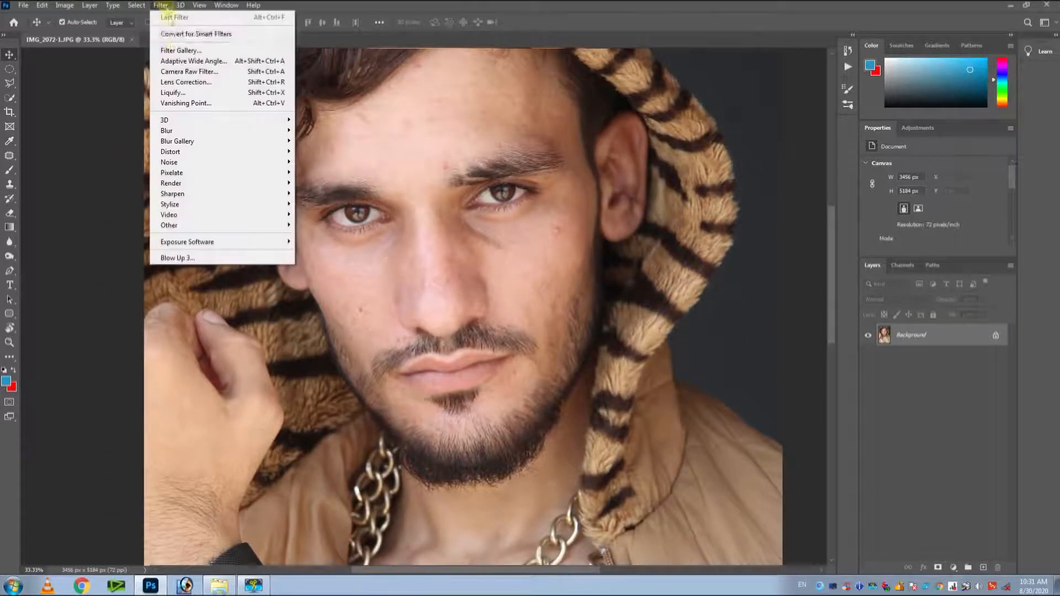
{"action": "left_click", "coordinate": [176, 76]}
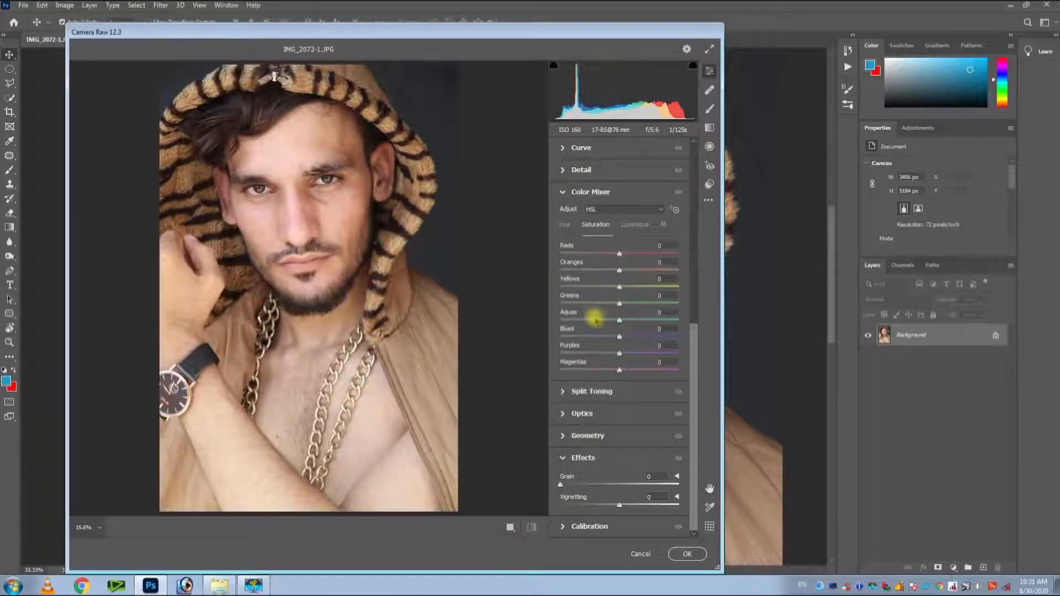
{"action": "scroll", "coordinate": [588, 165], "scroll_direction": "up", "scroll_amount": 10}
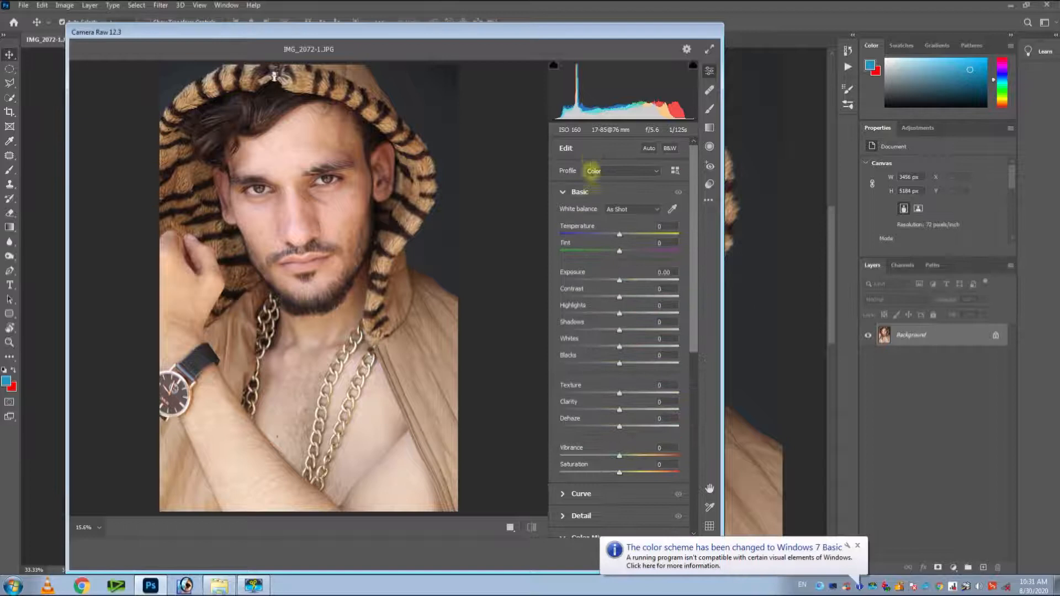
{"action": "left_click_drag", "start_coordinate": [583, 341], "coordinate": [552, 347]}
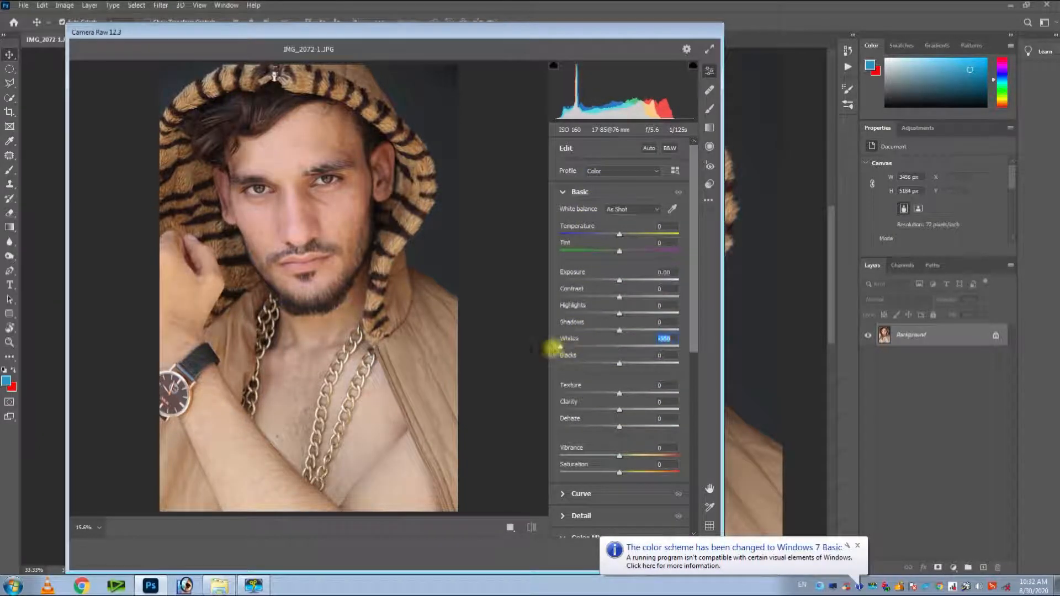
{"action": "left_click_drag", "start_coordinate": [576, 305], "coordinate": [646, 331]}
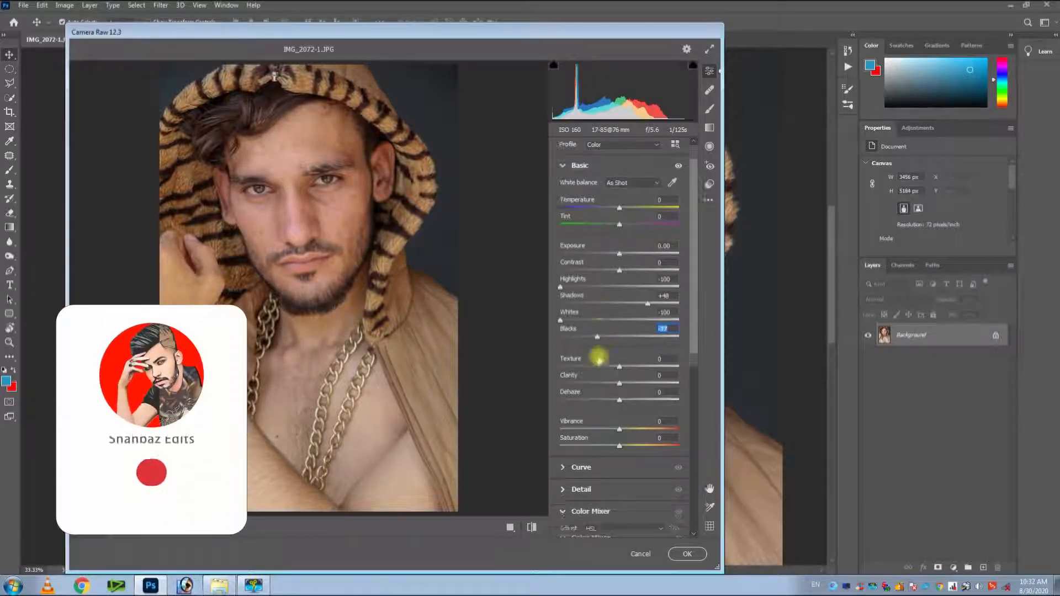
Lower the Oranges luminance in the Color Mixer to darken the skin tones
{"action": "scroll", "coordinate": [604, 360], "scroll_direction": "down", "scroll_amount": 5}
{"action": "scroll", "coordinate": [603, 360], "scroll_direction": "down", "scroll_amount": 2}
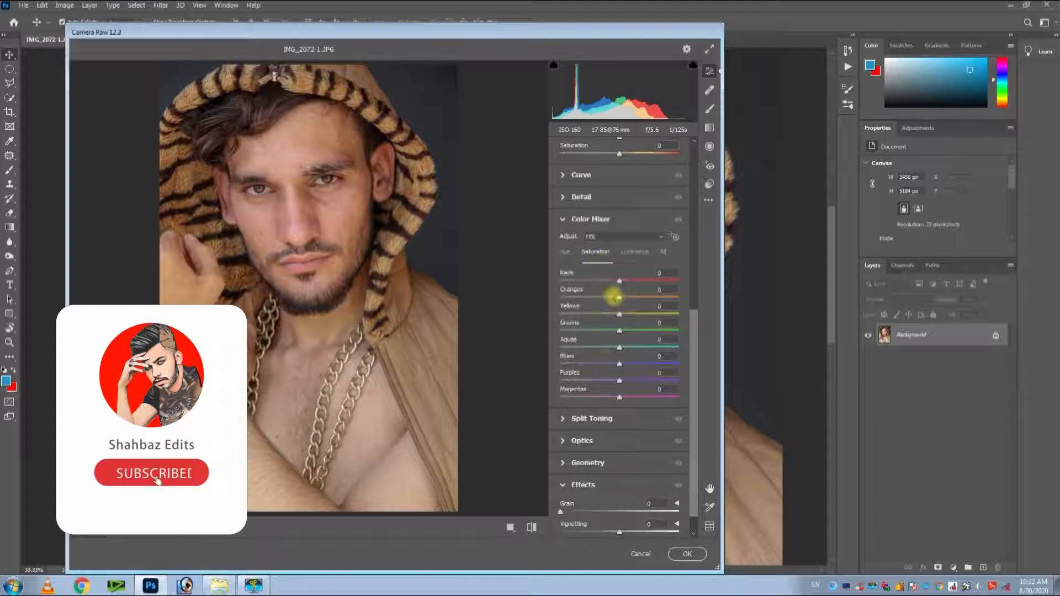
{"action": "left_click", "coordinate": [634, 252]}
{"action": "left_click_drag", "start_coordinate": [617, 299], "coordinate": [602, 297]}
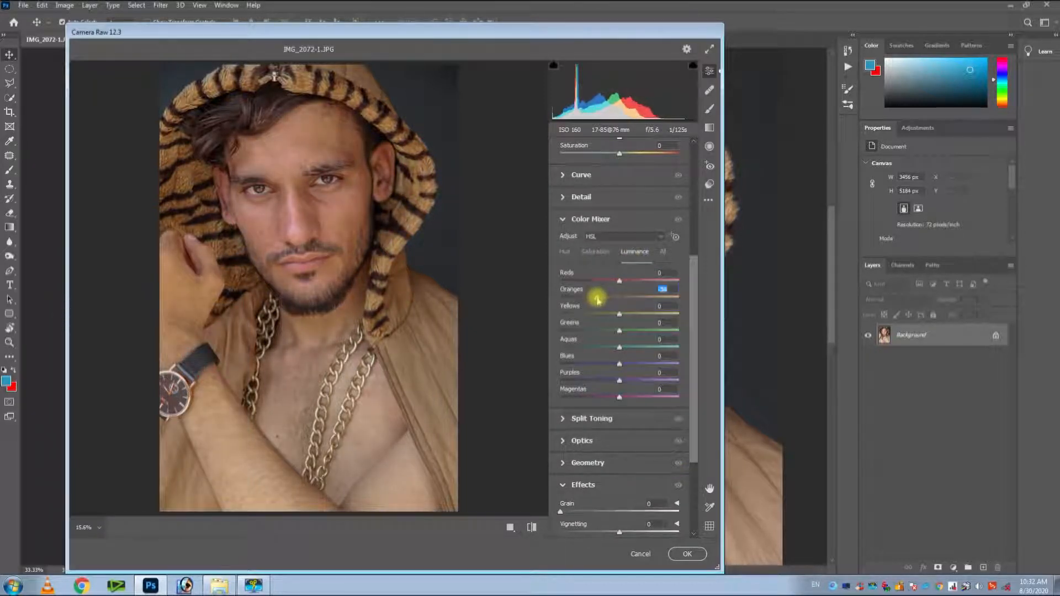
Set Oranges saturation to +30, raise the Reds slightly, shift the Oranges hue towards red, and apply the filter
{"action": "left_click", "coordinate": [595, 251]}
{"action": "left_click_drag", "start_coordinate": [626, 299], "coordinate": [637, 299]}
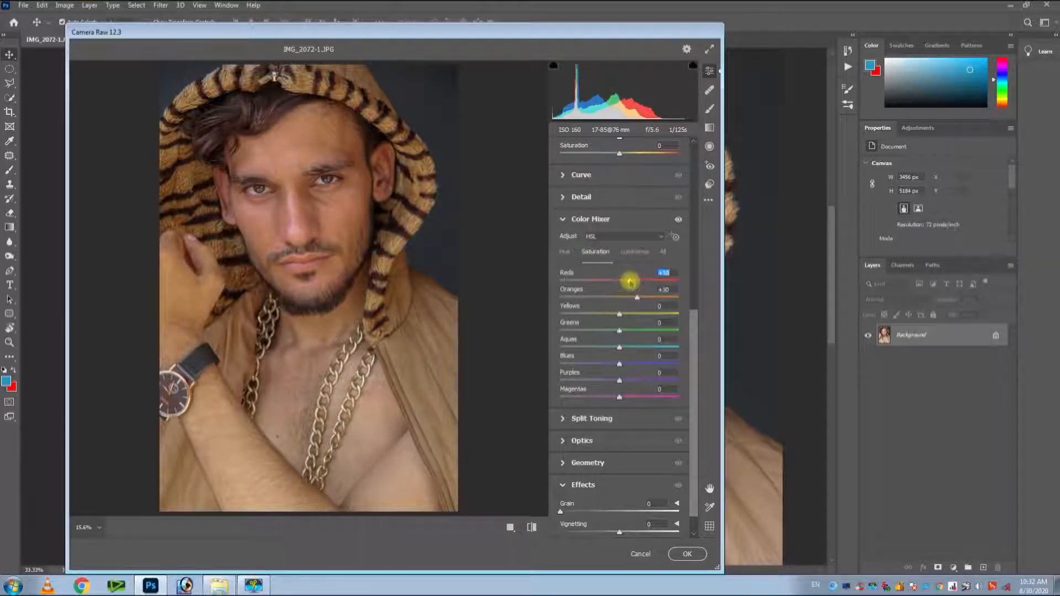
{"action": "left_click", "coordinate": [564, 253]}
{"action": "left_click_drag", "start_coordinate": [596, 298], "coordinate": [599, 299]}
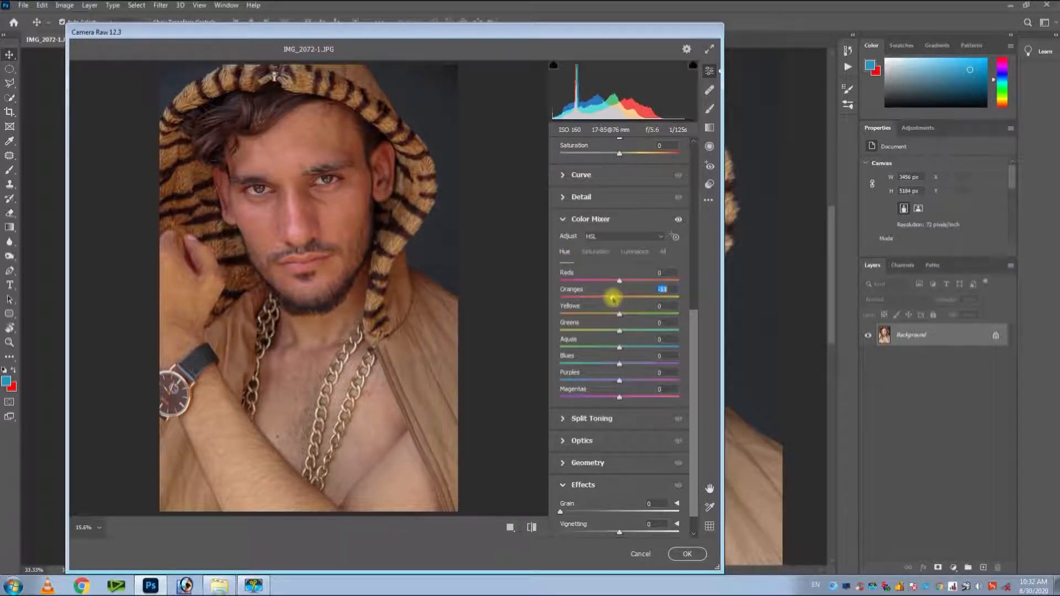
{"action": "left_click", "coordinate": [676, 554]}
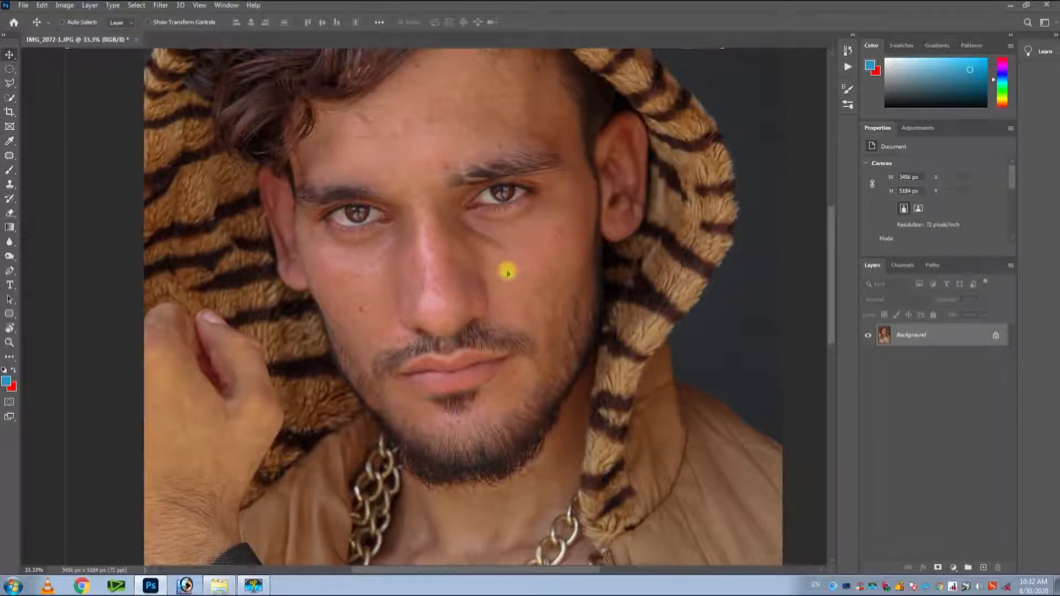
{"action": "key", "text": "ctrl+alt+z"}
{"action": "key", "text": "ctrl+alt+z"}
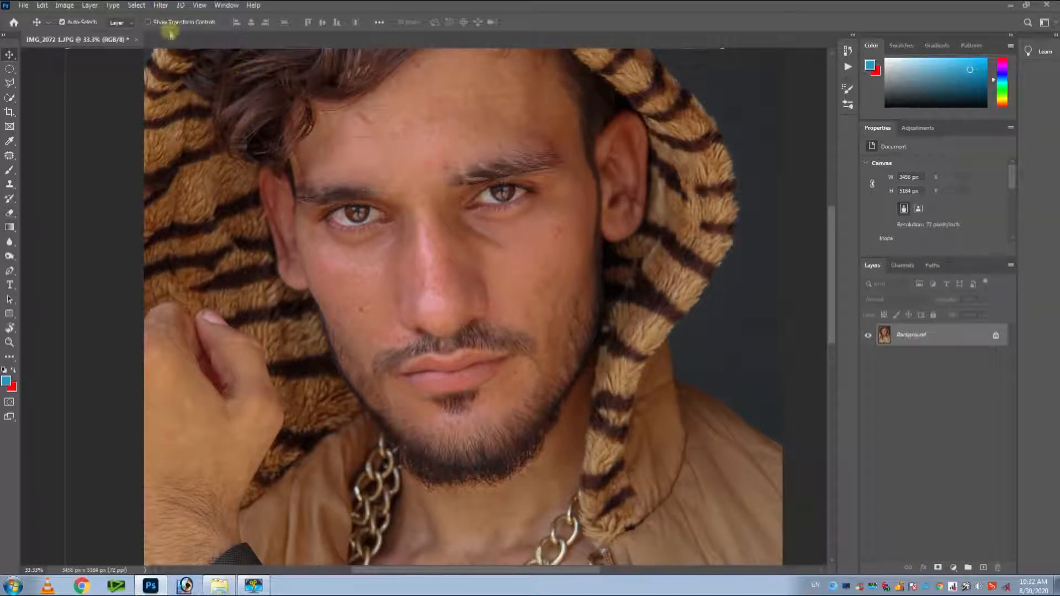
Smooth the cheek on the hand side of the face with the Mixer Brush, enlarging the brush up to 200 px
{"action": "key", "text": "ctrl+plus"}
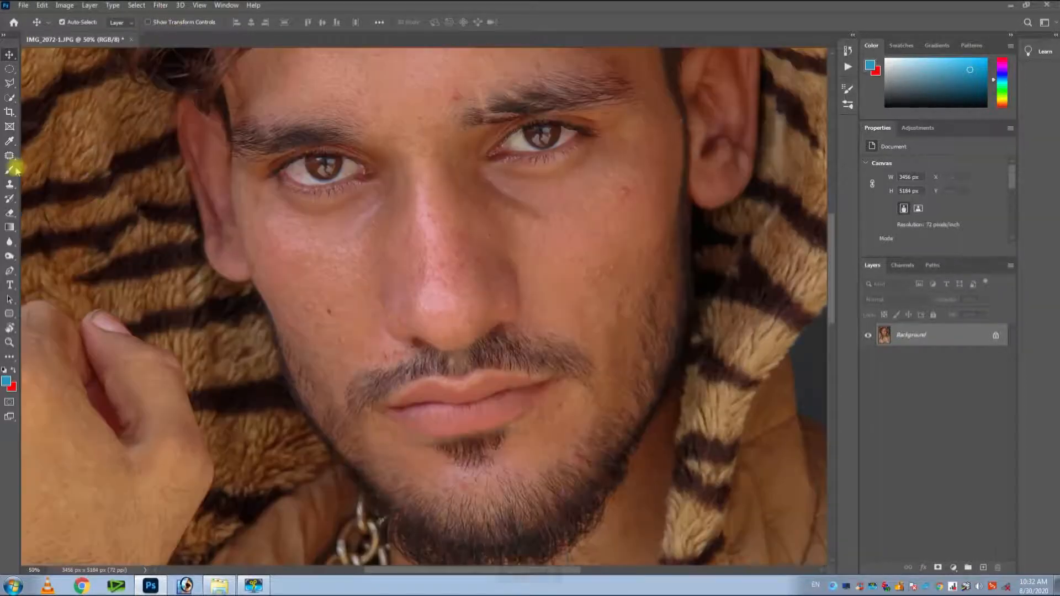
{"action": "right_click", "coordinate": [17, 170]}
{"action": "left_click", "coordinate": [50, 200]}
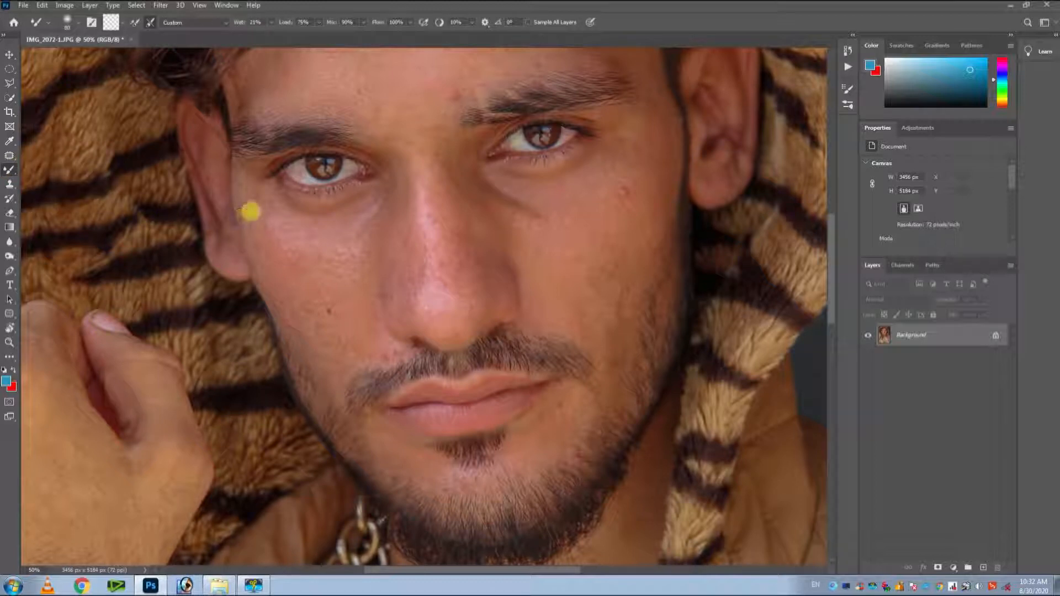
{"action": "key", "text": "bracketright"}
{"action": "key", "text": "bracketright"}
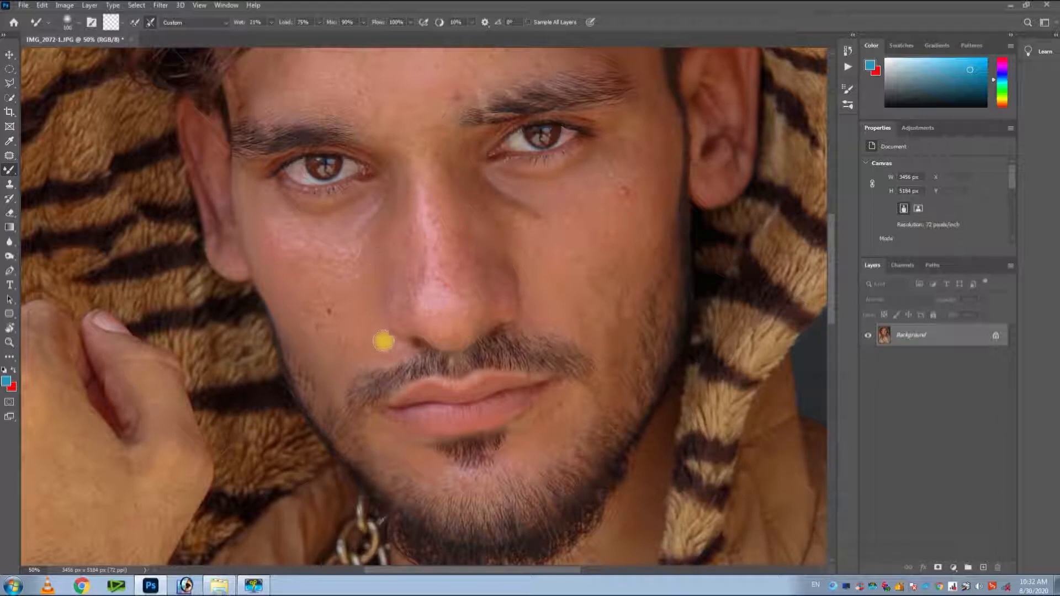
{"action": "key", "text": "bracketright"}
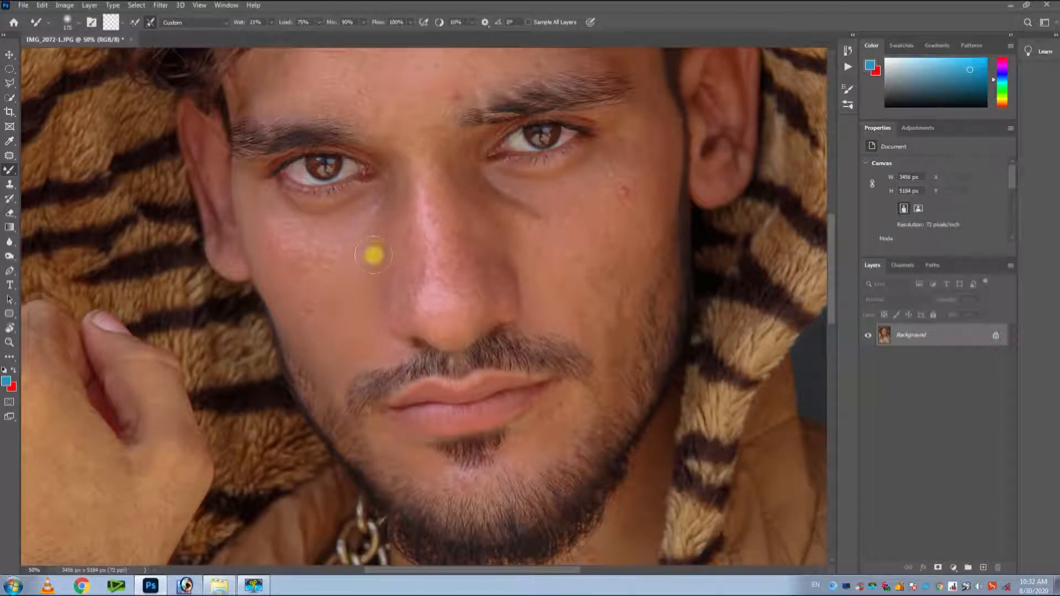
{"action": "key", "text": "bracketright"}
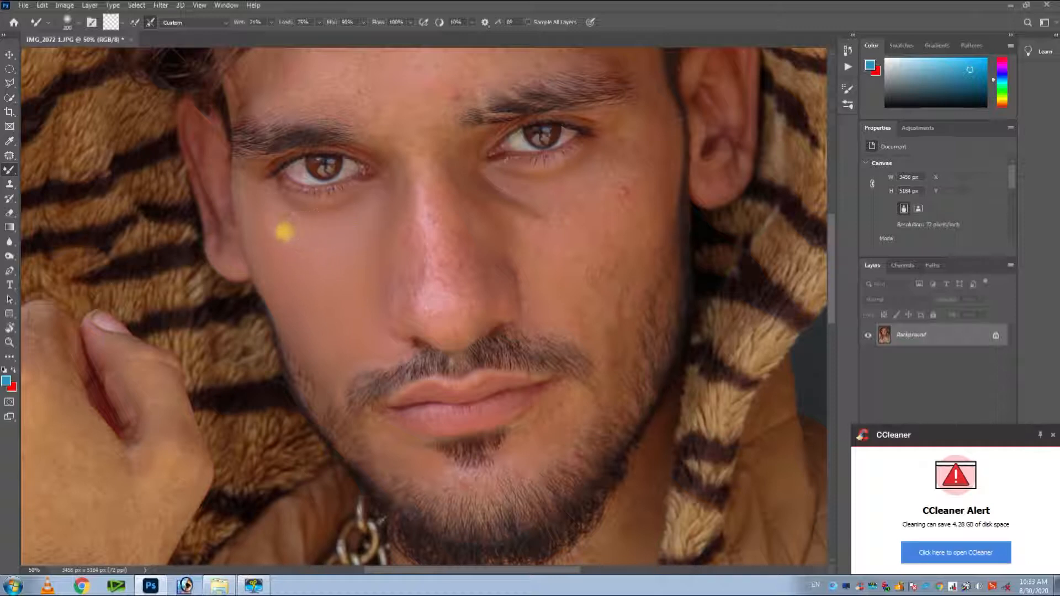
Blend the skin along the cheek's outer edge beside the ear with a smaller Mixer Brush
{"action": "key", "text": "bracketleft"}
{"action": "key", "text": "bracketleft"}
{"action": "key", "text": "bracketleft"}
{"action": "key", "text": "bracketleft"}
{"action": "key", "text": "bracketleft"}
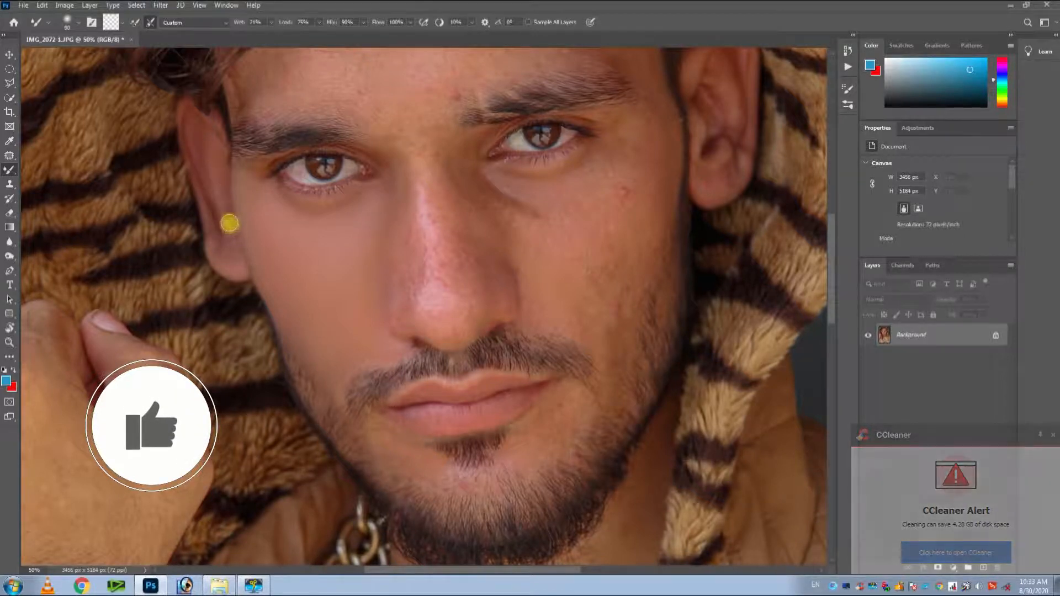
Smooth the skin along the nose bridge and tip with the Mixer Brush
{"action": "key", "text": "space"}
{"action": "left_click_drag", "start_coordinate": [415, 310], "coordinate": [276, 310]}
{"action": "key", "text": "bracketright"}
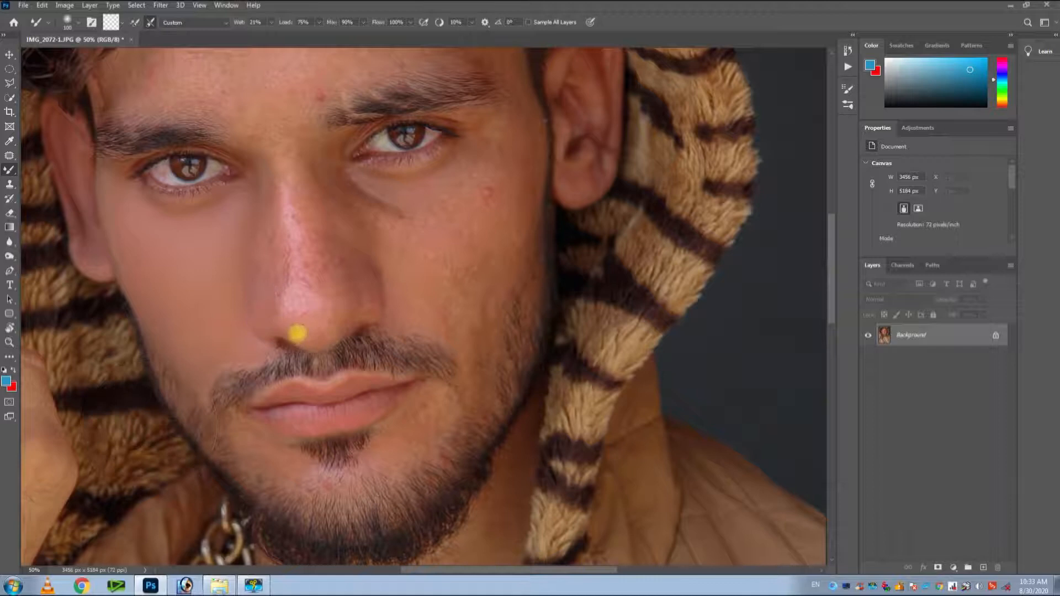
{"action": "key", "text": "bracketright"}
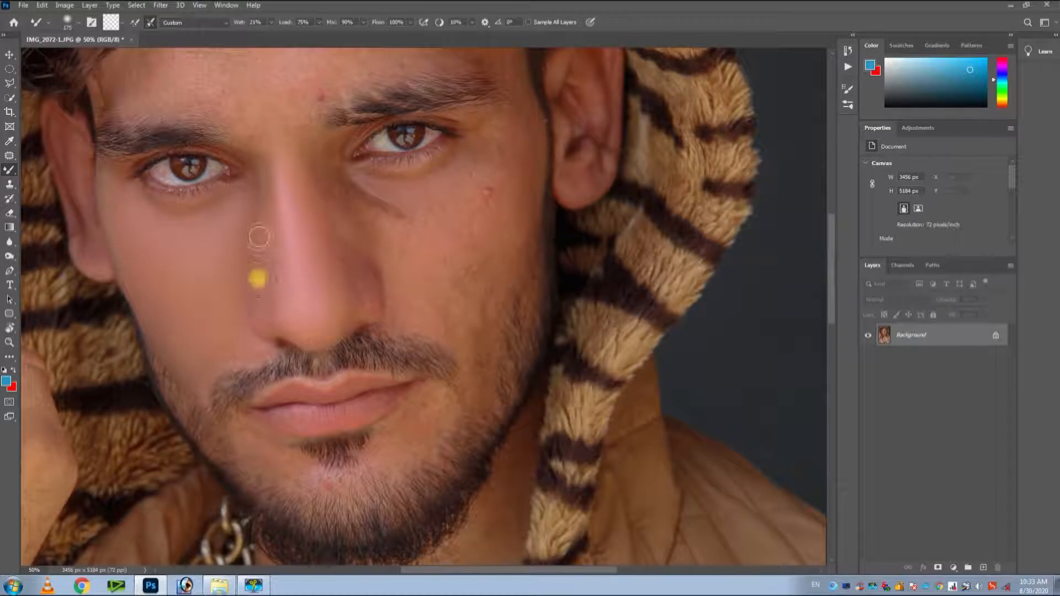
Smooth around the nostrils with a small Mixer Brush and blend the skin under the other eye with a larger one
{"action": "left_click_drag", "start_coordinate": [315, 326], "coordinate": [246, 301]}
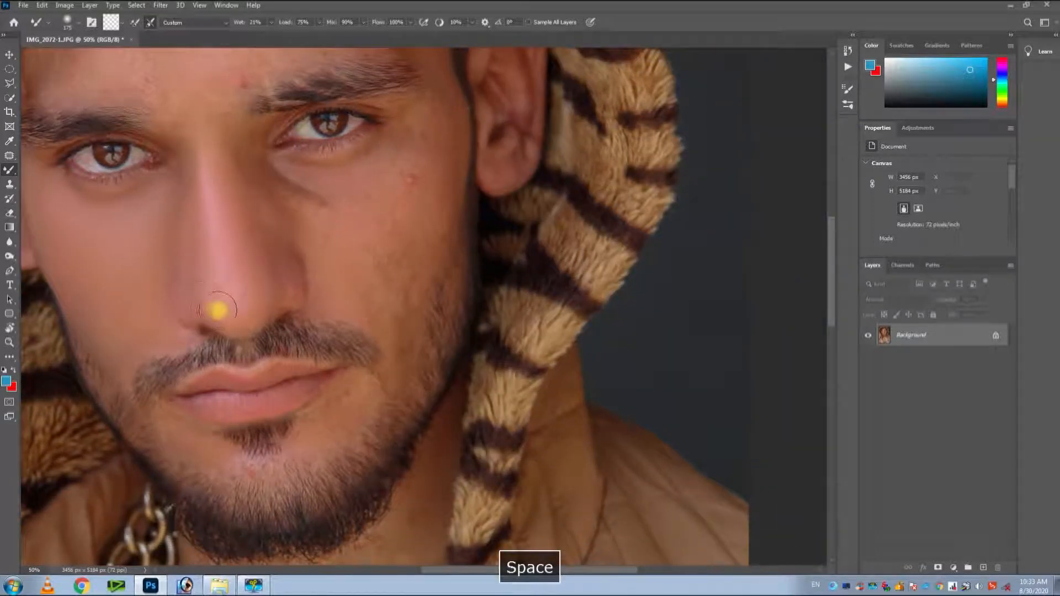
{"action": "key", "text": "bracketleft"}
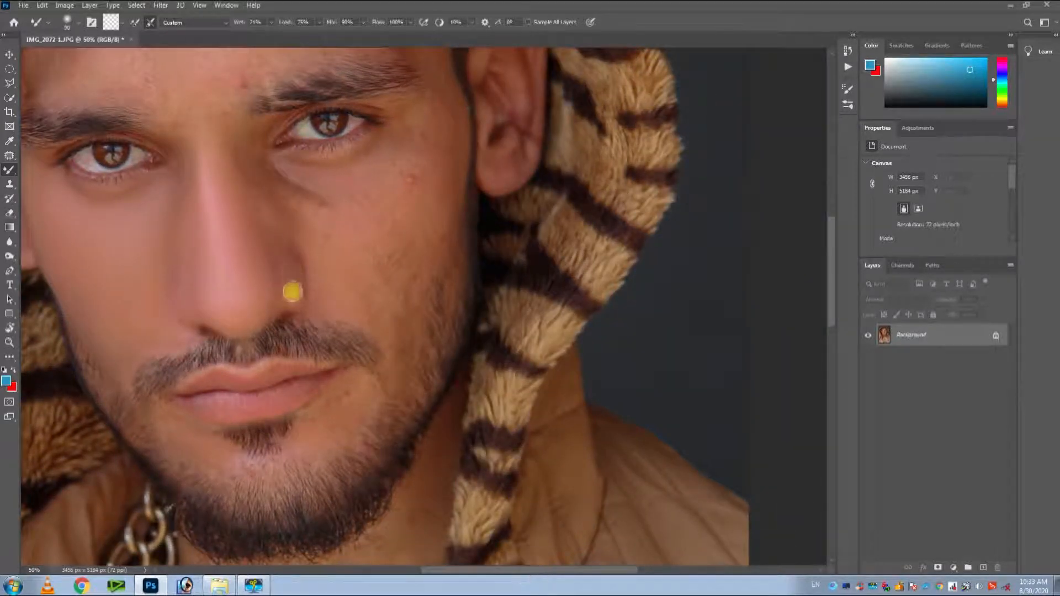
{"action": "key", "text": "bracketright"}
{"action": "key", "text": "bracketright"}
{"action": "key", "text": "bracketright"}
{"action": "key", "text": "bracketright"}
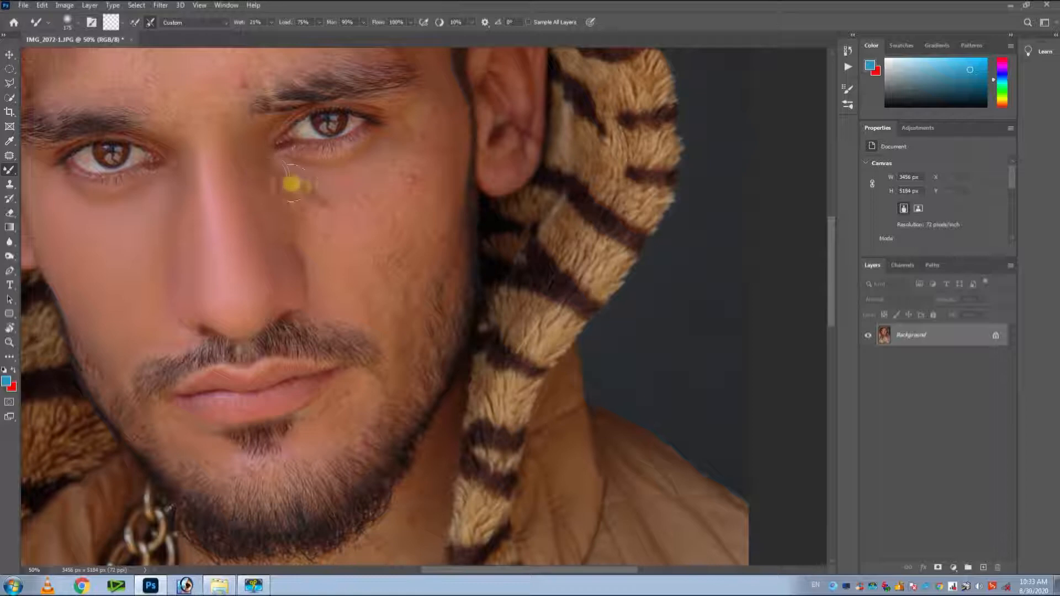
{"action": "key", "text": "bracketright"}
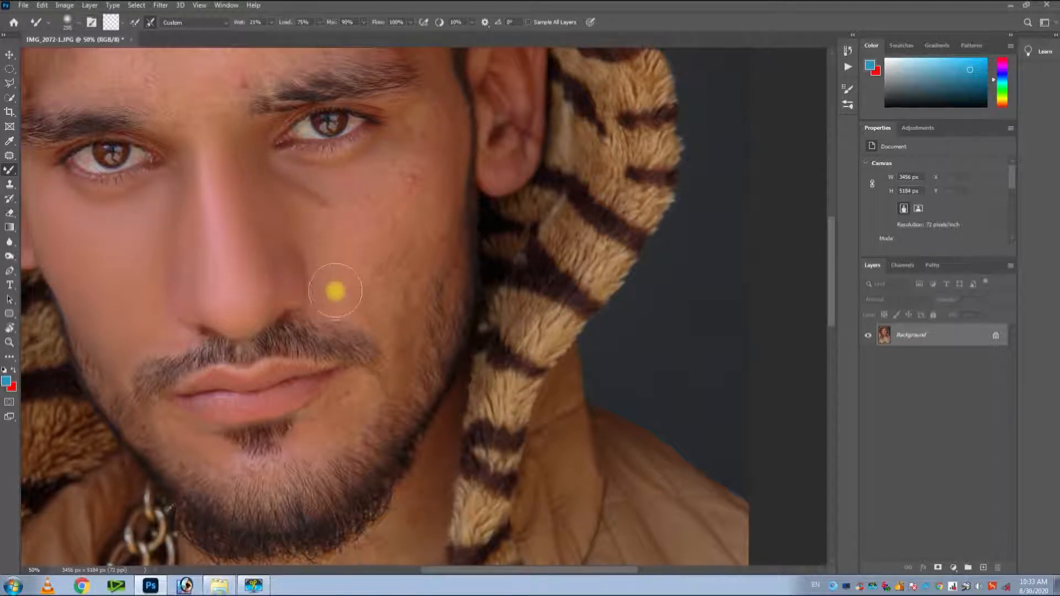
Smooth the rest of the second cheek and the bare skin around the mouth, adjusting the brush size to each area
{"action": "mouse_move", "coordinate": [355, 177]}
{"action": "left_mouse_down"}
{"action": "mouse_move", "coordinate": [397, 165]}
{"action": "mouse_move", "coordinate": [412, 145]}
{"action": "mouse_move", "coordinate": [405, 138]}
{"action": "mouse_move", "coordinate": [381, 171]}
{"action": "mouse_move", "coordinate": [314, 186]}
{"action": "mouse_move", "coordinate": [359, 264]}
{"action": "mouse_move", "coordinate": [355, 292]}
{"action": "mouse_move", "coordinate": [342, 298]}
{"action": "mouse_move", "coordinate": [378, 295]}
{"action": "mouse_move", "coordinate": [375, 313]}
{"action": "mouse_move", "coordinate": [419, 242]}
{"action": "mouse_move", "coordinate": [393, 306]}
{"action": "mouse_move", "coordinate": [436, 165]}
{"action": "mouse_move", "coordinate": [440, 196]}
{"action": "mouse_move", "coordinate": [408, 260]}
{"action": "mouse_move", "coordinate": [437, 105]}
{"action": "mouse_move", "coordinate": [443, 167]}
{"action": "mouse_move", "coordinate": [396, 285]}
{"action": "mouse_move", "coordinate": [365, 265]}
{"action": "mouse_move", "coordinate": [366, 227]}
{"action": "mouse_move", "coordinate": [386, 231]}
{"action": "mouse_move", "coordinate": [410, 192]}
{"action": "mouse_move", "coordinate": [418, 127]}
{"action": "mouse_move", "coordinate": [362, 254]}
{"action": "mouse_move", "coordinate": [306, 283]}
{"action": "mouse_move", "coordinate": [311, 307]}
{"action": "mouse_move", "coordinate": [319, 303]}
{"action": "mouse_move", "coordinate": [328, 396]}
{"action": "mouse_move", "coordinate": [369, 392]}
{"action": "mouse_move", "coordinate": [360, 388]}
{"action": "mouse_move", "coordinate": [335, 444]}
{"action": "mouse_move", "coordinate": [360, 410]}
{"action": "mouse_move", "coordinate": [311, 452]}
{"action": "mouse_move", "coordinate": [310, 427]}
{"action": "mouse_move", "coordinate": [305, 435]}
{"action": "mouse_move", "coordinate": [322, 411]}
{"action": "mouse_move", "coordinate": [303, 424]}
{"action": "mouse_move", "coordinate": [346, 379]}
{"action": "mouse_move", "coordinate": [275, 407]}
{"action": "mouse_move", "coordinate": [299, 393]}
{"action": "mouse_move", "coordinate": [271, 399]}
{"action": "mouse_move", "coordinate": [301, 388]}
{"action": "mouse_move", "coordinate": [258, 409]}
{"action": "mouse_move", "coordinate": [185, 400]}
{"action": "mouse_move", "coordinate": [210, 411]}
{"action": "mouse_move", "coordinate": [194, 461]}
{"action": "mouse_move", "coordinate": [137, 359]}
{"action": "left_mouse_up"}
{"action": "key", "text": "bracketleft"}
{"action": "key", "text": "bracketleft"}
{"action": "key", "text": "bracketleft"}
{"action": "key", "text": "bracketleft"}
{"action": "key", "text": "bracketleft"}
{"action": "key", "text": "bracketright"}
Smooth the skin between the eyebrows and just above the eyebrow on the hand side with the Mixer Brush
{"action": "key", "text": "space"}
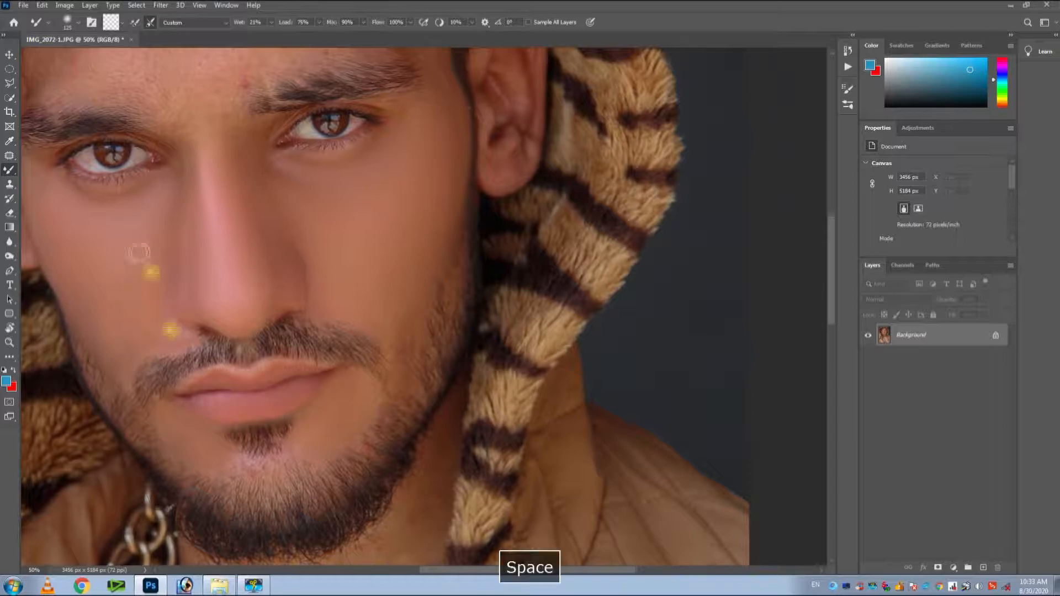
{"action": "left_click_drag", "start_coordinate": [139, 248], "coordinate": [194, 331]}
{"action": "key", "text": "bracketright"}
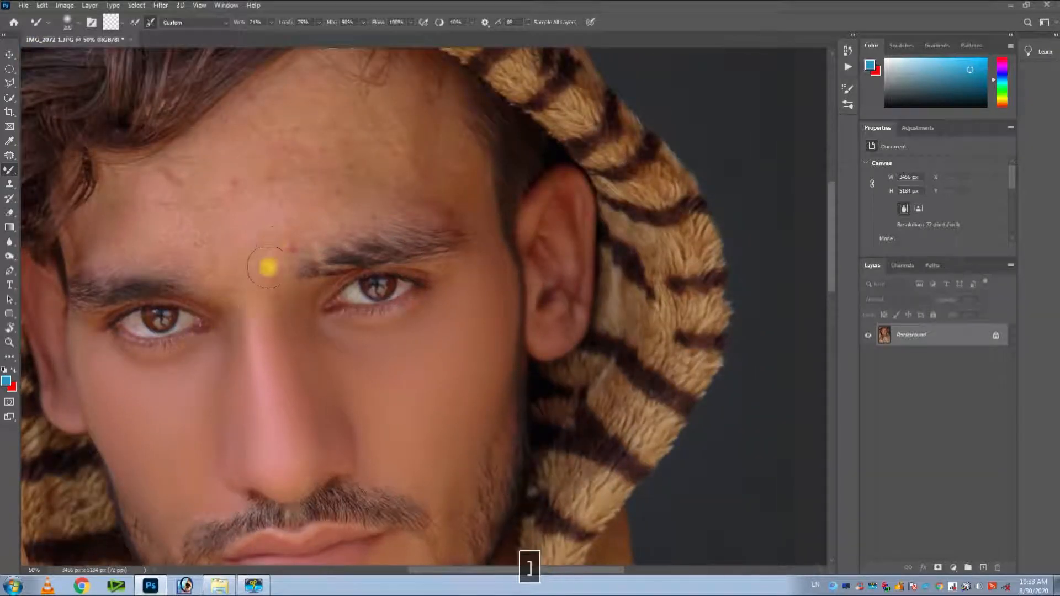
{"action": "mouse_move", "coordinate": [267, 291]}
{"action": "left_mouse_down"}
{"action": "mouse_move", "coordinate": [243, 265]}
{"action": "mouse_move", "coordinate": [258, 256]}
{"action": "left_mouse_up"}
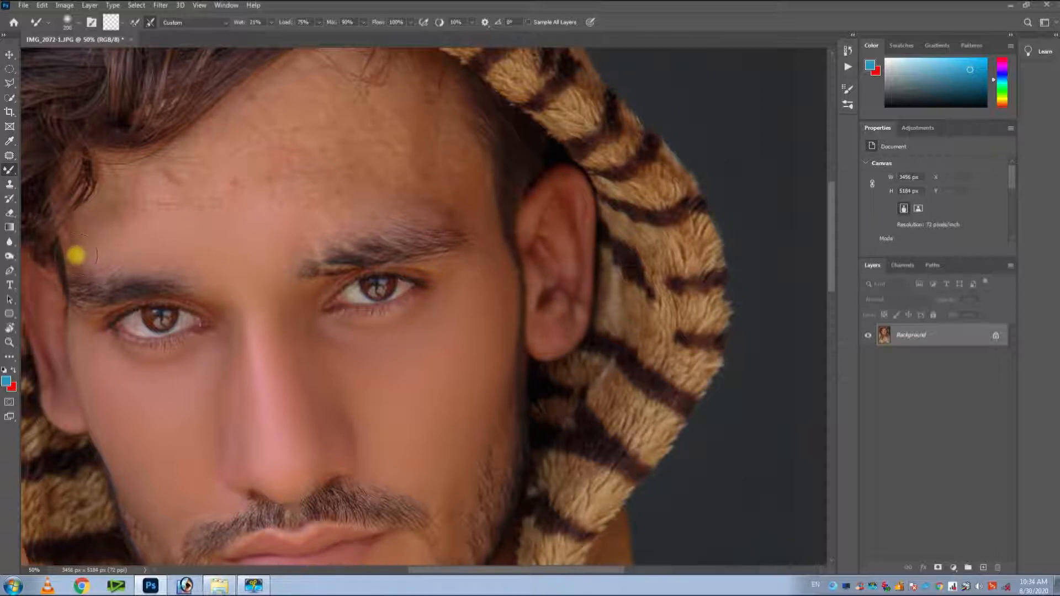
{"action": "left_click_drag", "start_coordinate": [78, 244], "coordinate": [94, 234]}
Smooth the forehead with a large Mixer Brush and the visible ear beside the hood with a smaller one
{"action": "key", "text": "bracketright"}
{"action": "key", "text": "bracketright"}
{"action": "mouse_move", "coordinate": [120, 177]}
{"action": "left_mouse_down"}
{"action": "mouse_move", "coordinate": [116, 207]}
{"action": "mouse_move", "coordinate": [188, 190]}
{"action": "mouse_move", "coordinate": [147, 203]}
{"action": "mouse_move", "coordinate": [202, 167]}
{"action": "mouse_move", "coordinate": [228, 199]}
{"action": "mouse_move", "coordinate": [194, 209]}
{"action": "mouse_move", "coordinate": [277, 105]}
{"action": "mouse_move", "coordinate": [258, 121]}
{"action": "mouse_move", "coordinate": [307, 144]}
{"action": "mouse_move", "coordinate": [319, 174]}
{"action": "mouse_move", "coordinate": [362, 169]}
{"action": "left_mouse_up"}
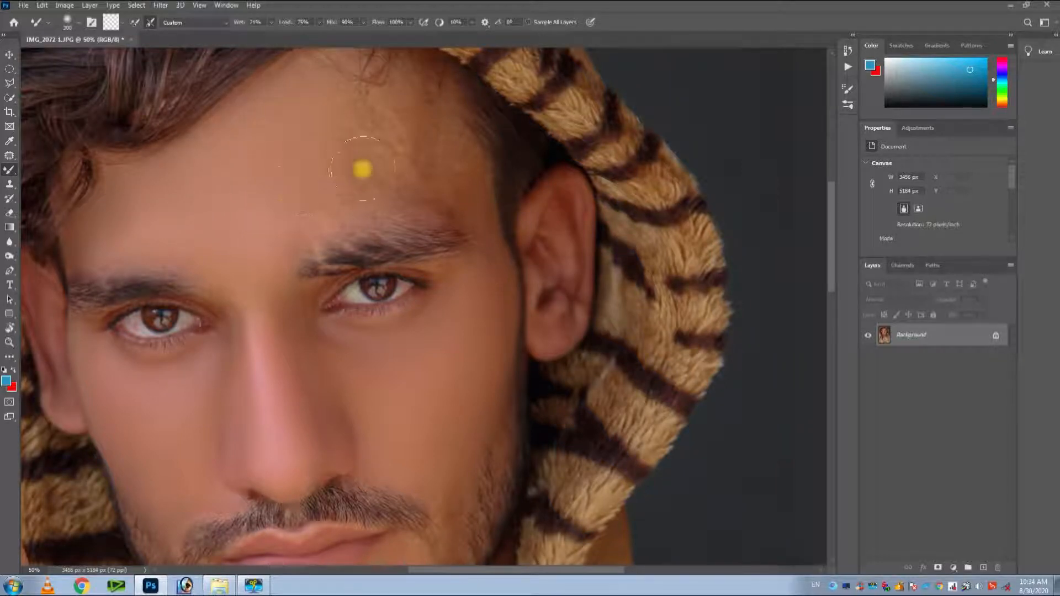
{"action": "mouse_move", "coordinate": [291, 213]}
{"action": "left_mouse_down"}
{"action": "mouse_move", "coordinate": [393, 179]}
{"action": "mouse_move", "coordinate": [367, 180]}
{"action": "mouse_move", "coordinate": [417, 177]}
{"action": "mouse_move", "coordinate": [349, 135]}
{"action": "mouse_move", "coordinate": [388, 119]}
{"action": "mouse_move", "coordinate": [385, 111]}
{"action": "mouse_move", "coordinate": [425, 111]}
{"action": "mouse_move", "coordinate": [486, 227]}
{"action": "mouse_move", "coordinate": [491, 213]}
{"action": "mouse_move", "coordinate": [554, 240]}
{"action": "left_mouse_up"}
{"action": "key", "text": "bracketleft"}
{"action": "key", "text": "bracketleft"}
{"action": "key", "text": "bracketleft"}
{"action": "mouse_move", "coordinate": [554, 283]}
{"action": "left_mouse_down"}
{"action": "mouse_move", "coordinate": [552, 221]}
{"action": "mouse_move", "coordinate": [575, 216]}
{"action": "mouse_move", "coordinate": [567, 210]}
{"action": "mouse_move", "coordinate": [557, 216]}
{"action": "mouse_move", "coordinate": [574, 229]}
{"action": "mouse_move", "coordinate": [551, 337]}
{"action": "left_mouse_up"}
Smooth the skin around the beard and down the neck, enlarging the Mixer Brush for the open neck area
{"action": "left_click_drag", "start_coordinate": [383, 398], "coordinate": [371, 227]}
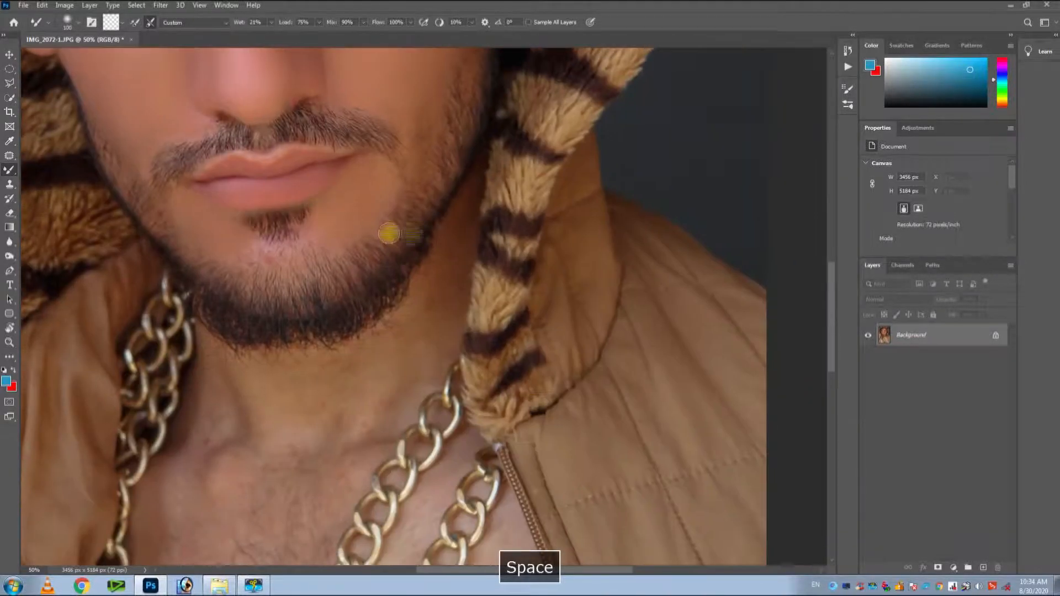
{"action": "key", "text": "bracketright"}
{"action": "mouse_move", "coordinate": [456, 232]}
{"action": "left_mouse_down"}
{"action": "mouse_move", "coordinate": [448, 267]}
{"action": "mouse_move", "coordinate": [456, 237]}
{"action": "mouse_move", "coordinate": [444, 305]}
{"action": "mouse_move", "coordinate": [462, 221]}
{"action": "mouse_move", "coordinate": [450, 339]}
{"action": "mouse_move", "coordinate": [426, 358]}
{"action": "mouse_move", "coordinate": [445, 263]}
{"action": "mouse_move", "coordinate": [387, 378]}
{"action": "mouse_move", "coordinate": [419, 323]}
{"action": "mouse_move", "coordinate": [396, 344]}
{"action": "mouse_move", "coordinate": [395, 382]}
{"action": "mouse_move", "coordinate": [427, 358]}
{"action": "mouse_move", "coordinate": [372, 431]}
{"action": "mouse_move", "coordinate": [325, 465]}
{"action": "mouse_move", "coordinate": [356, 400]}
{"action": "mouse_move", "coordinate": [311, 425]}
{"action": "mouse_move", "coordinate": [353, 363]}
{"action": "mouse_move", "coordinate": [294, 386]}
{"action": "mouse_move", "coordinate": [248, 393]}
{"action": "mouse_move", "coordinate": [332, 368]}
{"action": "mouse_move", "coordinate": [223, 387]}
{"action": "mouse_move", "coordinate": [229, 431]}
{"action": "mouse_move", "coordinate": [201, 447]}
{"action": "mouse_move", "coordinate": [208, 419]}
{"action": "mouse_move", "coordinate": [208, 453]}
{"action": "mouse_move", "coordinate": [233, 459]}
{"action": "mouse_move", "coordinate": [343, 260]}
{"action": "mouse_move", "coordinate": [397, 241]}
{"action": "left_mouse_up"}
{"action": "key", "text": "bracketright"}
{"action": "key", "text": "bracketright"}
{"action": "key", "text": "bracketright"}
{"action": "key", "text": "bracketright"}
Smooth the central chest skin between the necklace strands with the Mixer Brush enlarged to about 500 px
{"action": "key", "text": "space"}
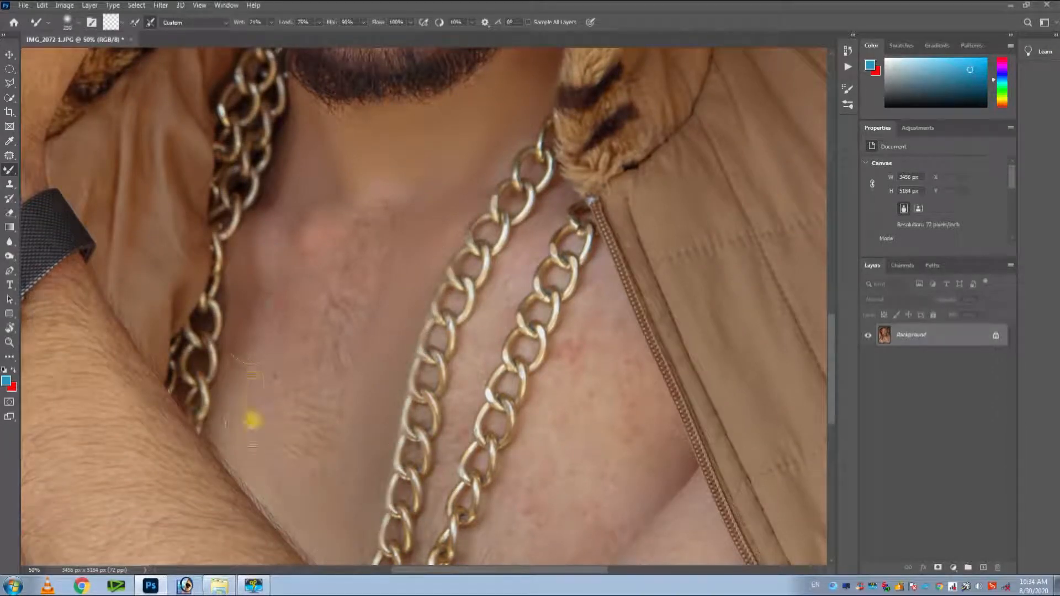
{"action": "key", "text": "bracketright"}
{"action": "key", "text": "bracketright"}
{"action": "key", "text": "bracketright"}
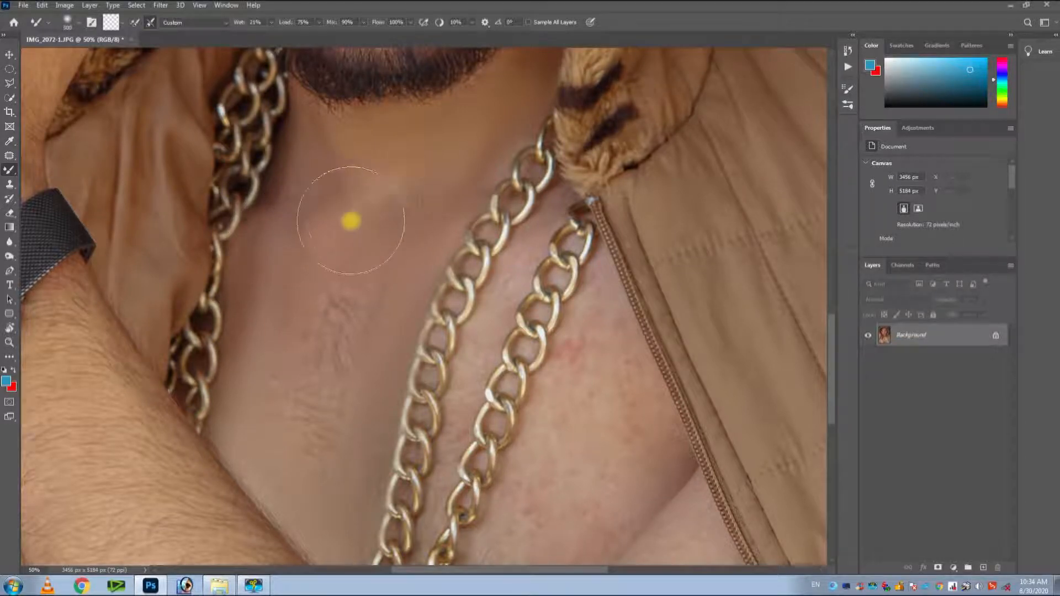
{"action": "mouse_move", "coordinate": [350, 284]}
{"action": "left_mouse_down"}
{"action": "mouse_move", "coordinate": [347, 343]}
{"action": "mouse_move", "coordinate": [350, 268]}
{"action": "mouse_move", "coordinate": [310, 389]}
{"action": "left_mouse_up"}
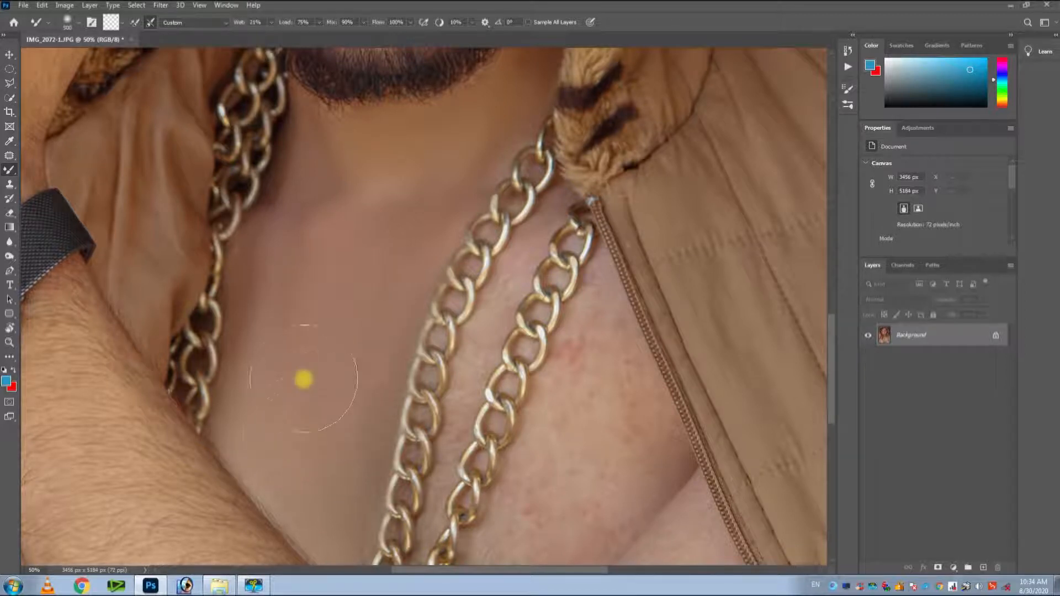
Smooth the chest skin between the necklace and the jacket zipper with the Mixer Brush at about 150 to 200 px
{"action": "key", "text": "space"}
{"action": "left_click_drag", "start_coordinate": [413, 401], "coordinate": [248, 314]}
{"action": "key", "text": "bracketleft"}
{"action": "key", "text": "bracketleft"}
{"action": "mouse_move", "coordinate": [443, 272]}
{"action": "left_mouse_down"}
{"action": "mouse_move", "coordinate": [485, 301]}
{"action": "mouse_move", "coordinate": [480, 280]}
{"action": "mouse_move", "coordinate": [519, 374]}
{"action": "mouse_move", "coordinate": [483, 427]}
{"action": "mouse_move", "coordinate": [497, 409]}
{"action": "mouse_move", "coordinate": [446, 452]}
{"action": "mouse_move", "coordinate": [493, 405]}
{"action": "mouse_move", "coordinate": [426, 452]}
{"action": "mouse_move", "coordinate": [422, 381]}
{"action": "mouse_move", "coordinate": [438, 360]}
{"action": "mouse_move", "coordinate": [464, 379]}
{"action": "mouse_move", "coordinate": [461, 415]}
{"action": "mouse_move", "coordinate": [467, 317]}
{"action": "mouse_move", "coordinate": [454, 253]}
{"action": "mouse_move", "coordinate": [473, 302]}
{"action": "mouse_move", "coordinate": [448, 266]}
{"action": "mouse_move", "coordinate": [427, 273]}
{"action": "left_mouse_up"}
{"action": "key", "text": "bracketright"}
{"action": "key", "text": "bracketleft"}
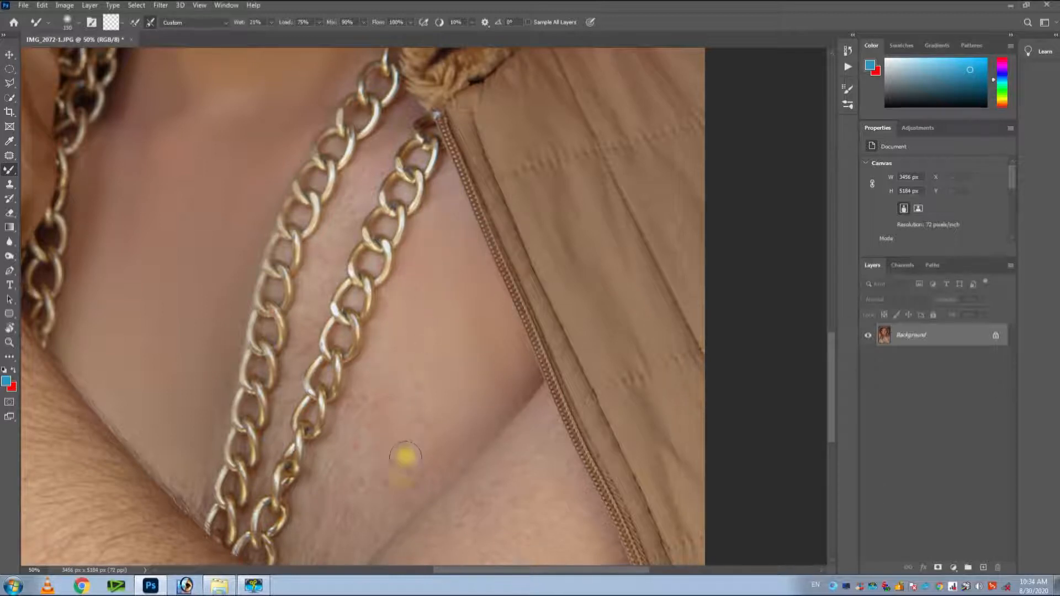
{"action": "key", "text": "bracketright"}
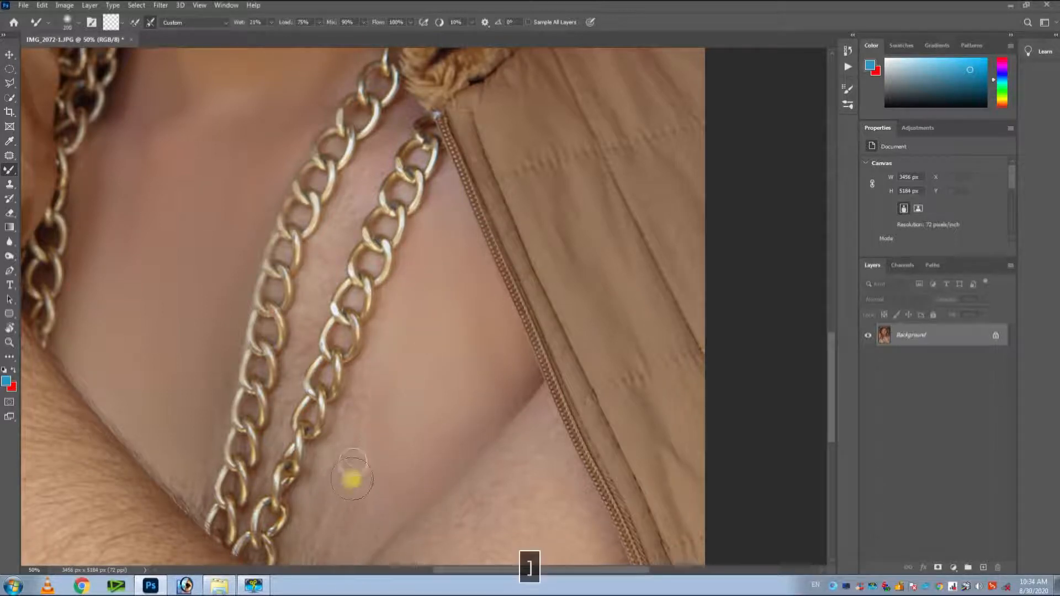
Smooth the lower chest skin from the necklace's end down to the photo's bottom edge with a slightly larger Mixer Brush
{"action": "key", "text": "space"}
{"action": "left_click_drag", "start_coordinate": [367, 417], "coordinate": [433, 215]}
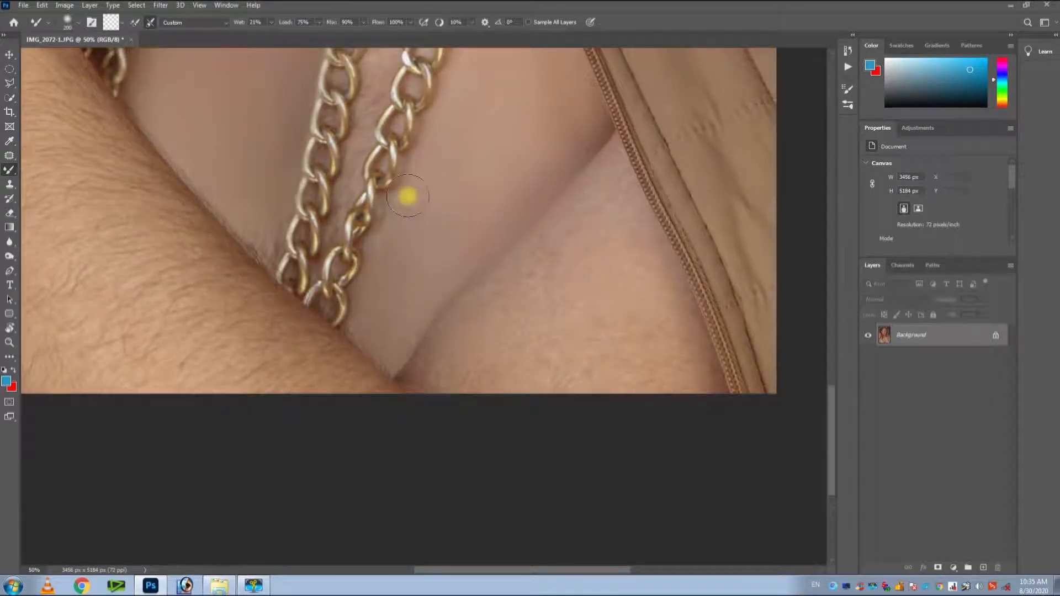
{"action": "key", "text": "bracketright"}
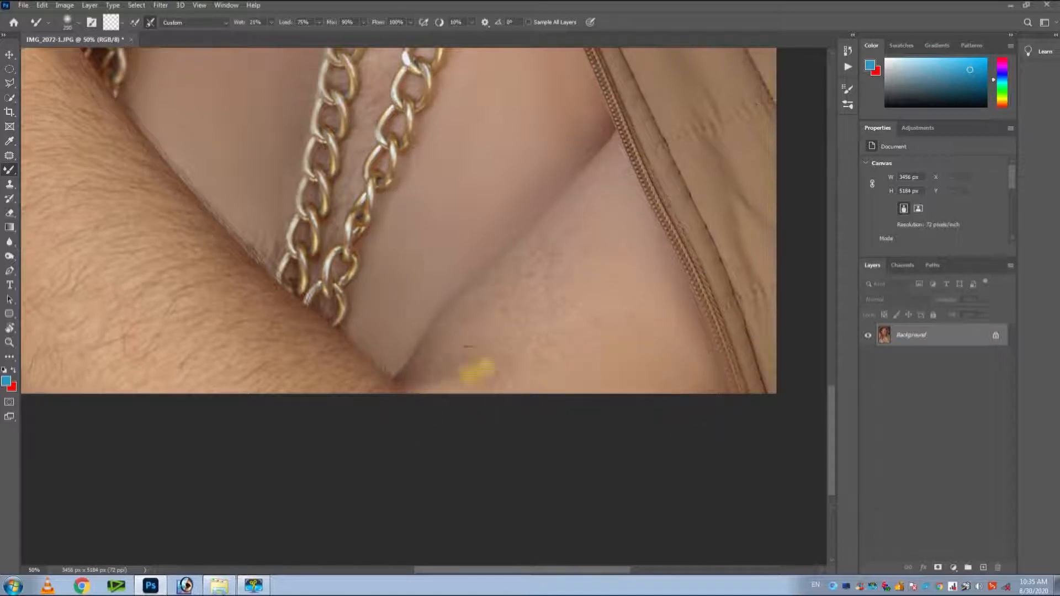
{"action": "mouse_move", "coordinate": [589, 263]}
{"action": "left_mouse_down"}
{"action": "mouse_move", "coordinate": [572, 230]}
{"action": "mouse_move", "coordinate": [507, 282]}
{"action": "left_mouse_up"}
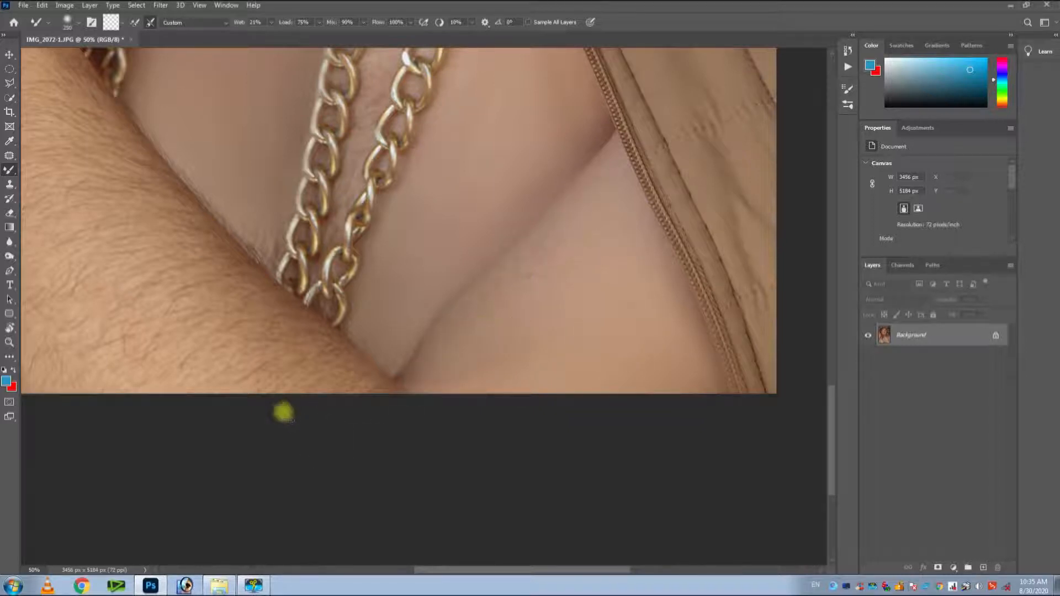
Smooth the narrow strip of skin between the two necklace strands with the Mixer Brush reduced to about 100 px
{"action": "key", "text": "ctrl+minus"}
{"action": "key", "text": "ctrl+minus"}
{"action": "left_click_drag", "start_coordinate": [367, 296], "coordinate": [406, 353]}
{"action": "key", "text": "bracketleft"}
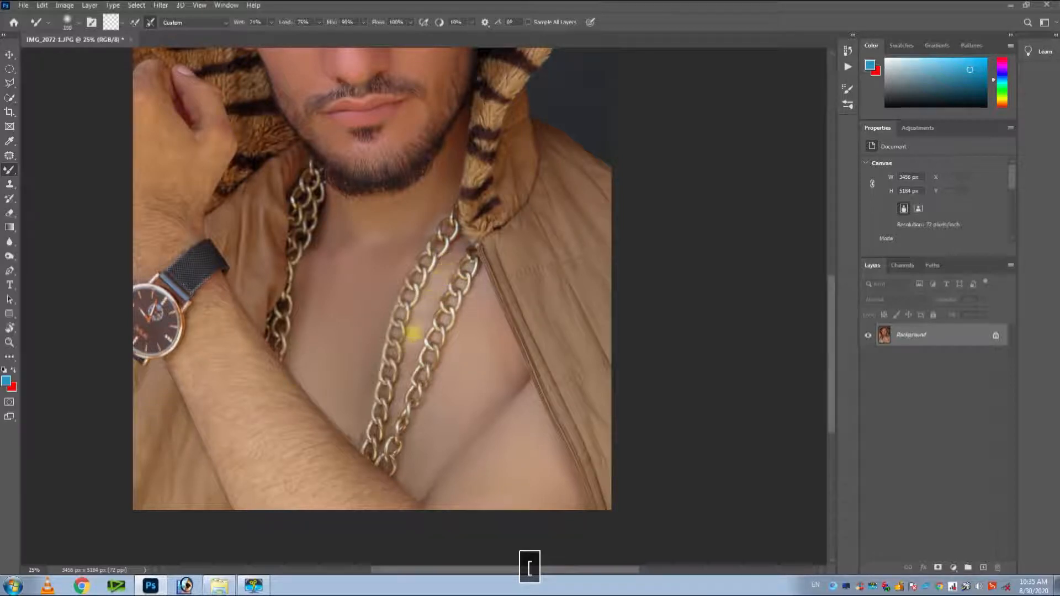
{"action": "key", "text": "bracketright"}
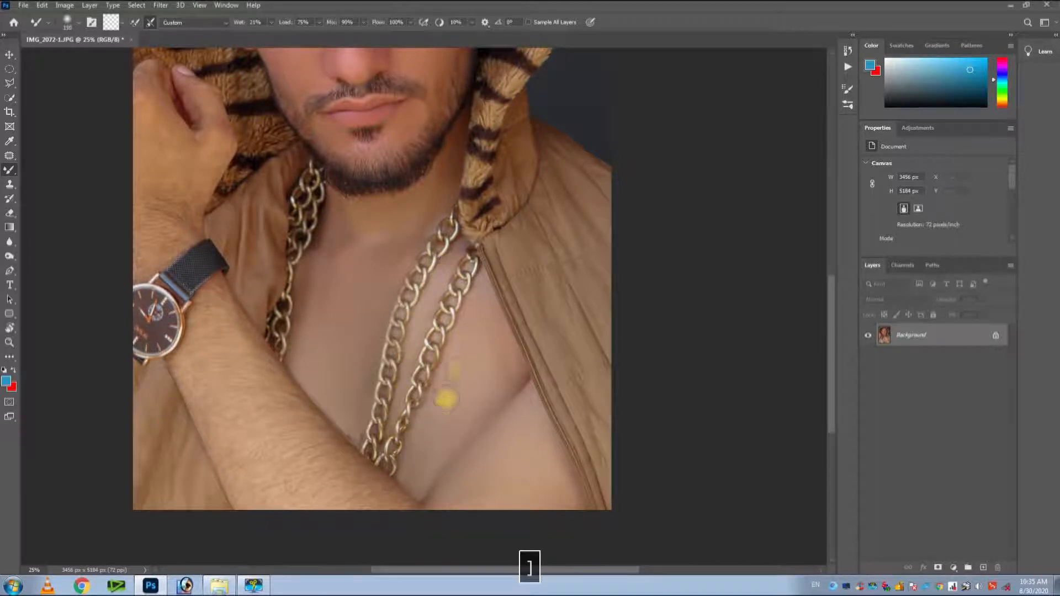
Smooth the forearm below the watch with the Mixer Brush, enlarging it up to about 500 px
{"action": "key", "text": "bracketright"}
{"action": "key", "text": "bracketright"}
{"action": "key", "text": "bracketright"}
{"action": "key", "text": "bracketright"}
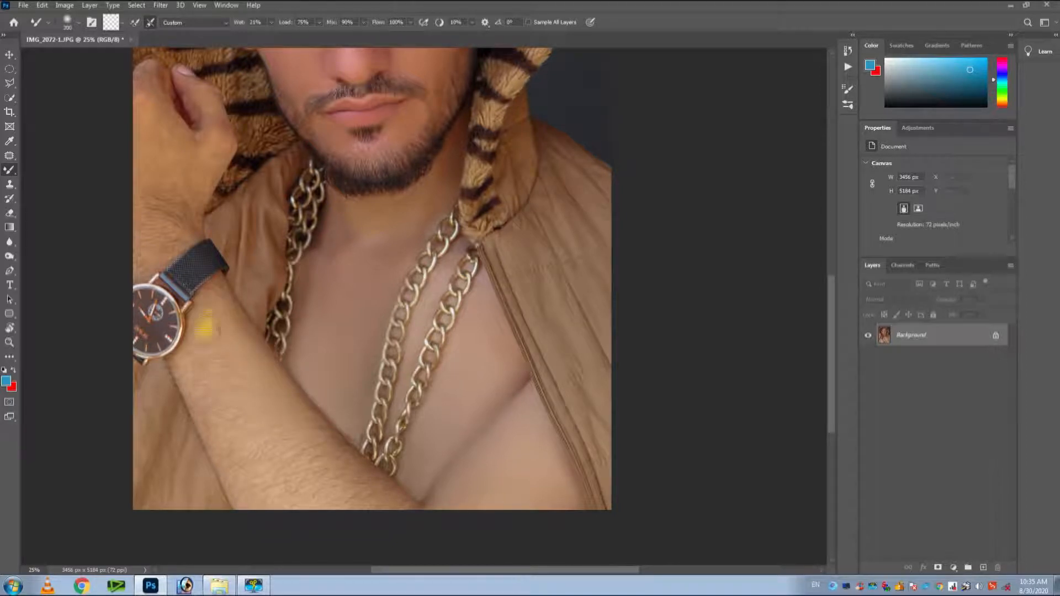
{"action": "key", "text": "bracketright"}
{"action": "key", "text": "bracketright"}
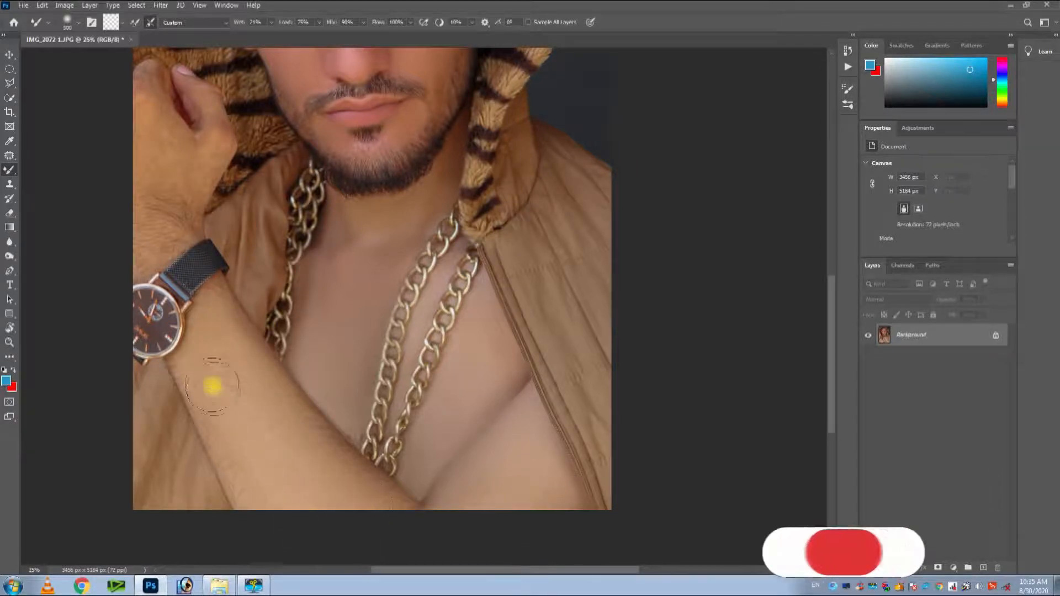
Smooth the raised hand and wrist above the watch with the Mixer Brush at about 200 to 300 px
{"action": "left_click_drag", "start_coordinate": [221, 353], "coordinate": [340, 574]}
{"action": "key", "text": "bracketleft"}
{"action": "key", "text": "bracketleft"}
{"action": "key", "text": "bracketleft"}
{"action": "key", "text": "bracketleft"}
{"action": "key", "text": "bracketright"}
{"action": "key", "text": "bracketright"}
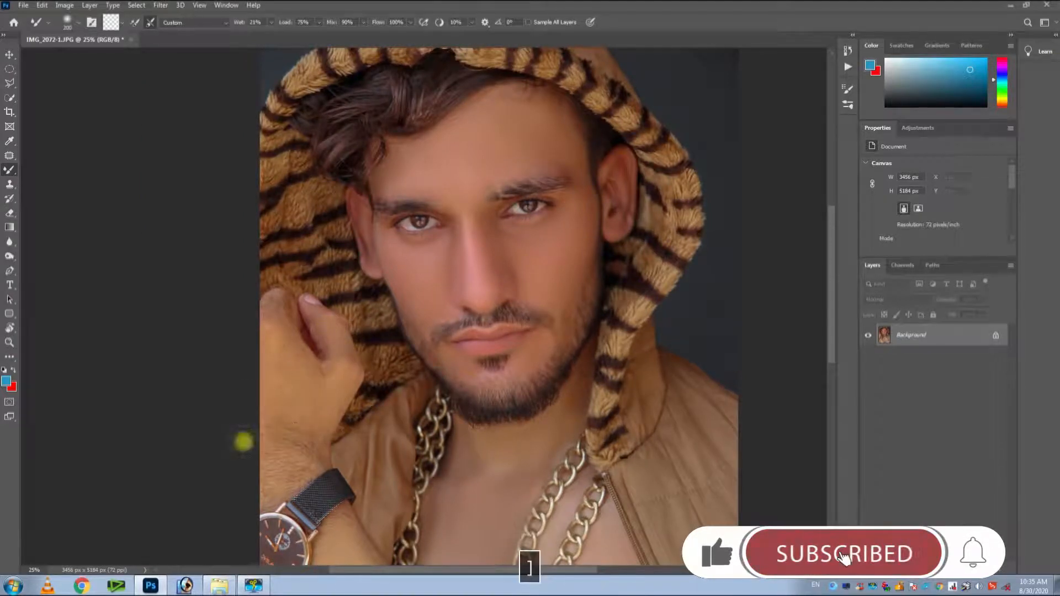
{"action": "key", "text": "ctrl+0"}
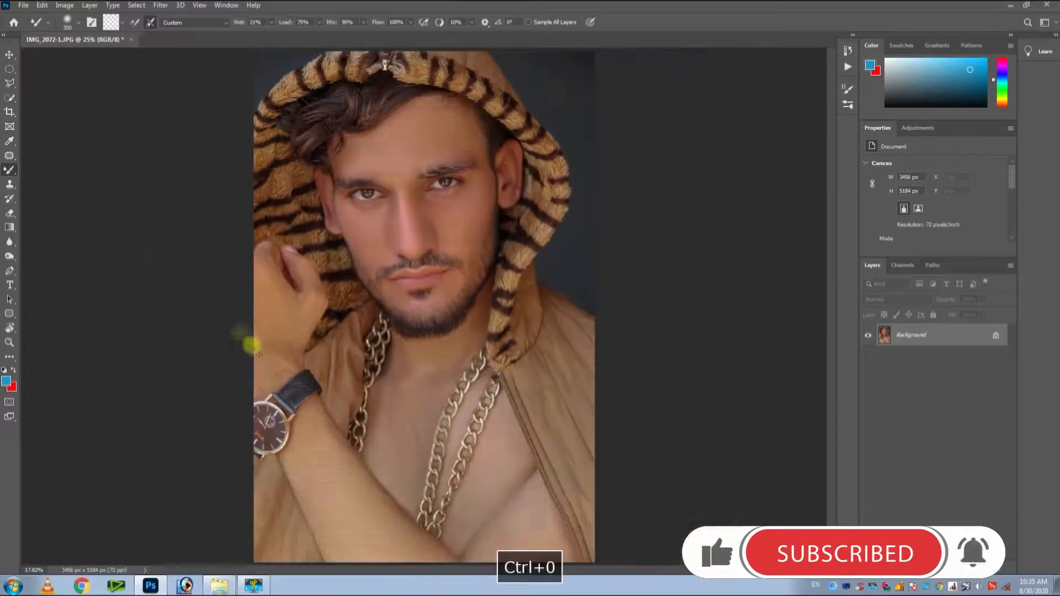
Open the Camera Raw Filter and lower the colour luminance to -14 for Oranges and -18 for Reds
{"action": "left_click", "coordinate": [160, 5]}
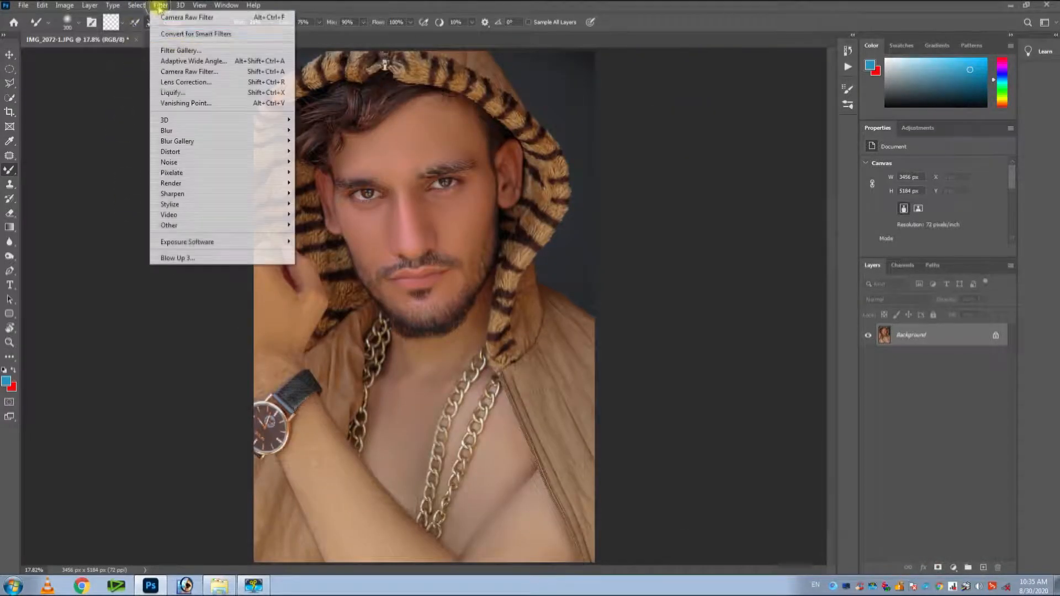
{"action": "key", "text": "shift+ctrl+a"}
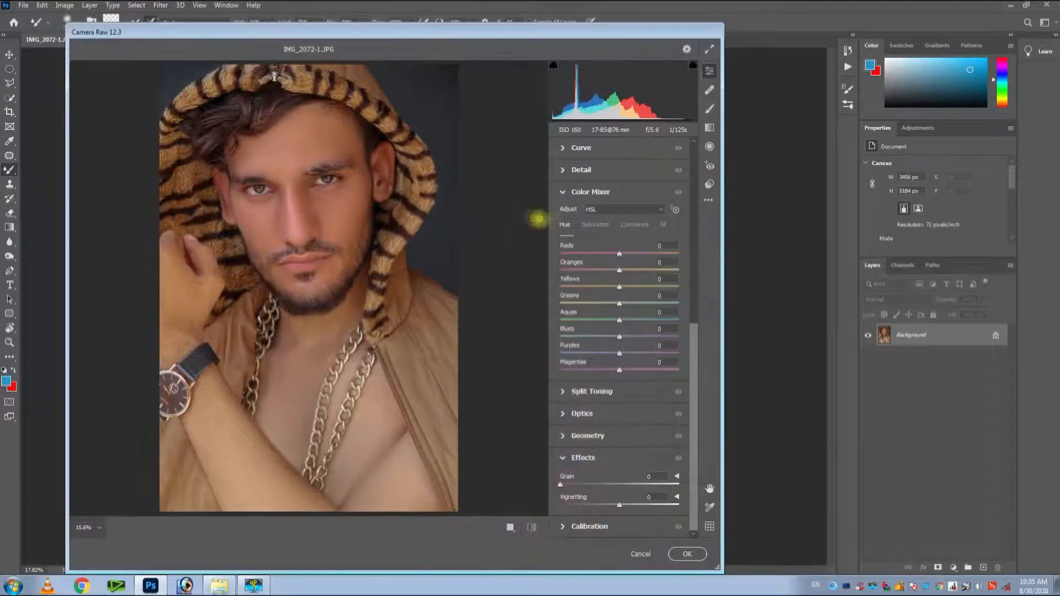
{"action": "left_click", "coordinate": [594, 225]}
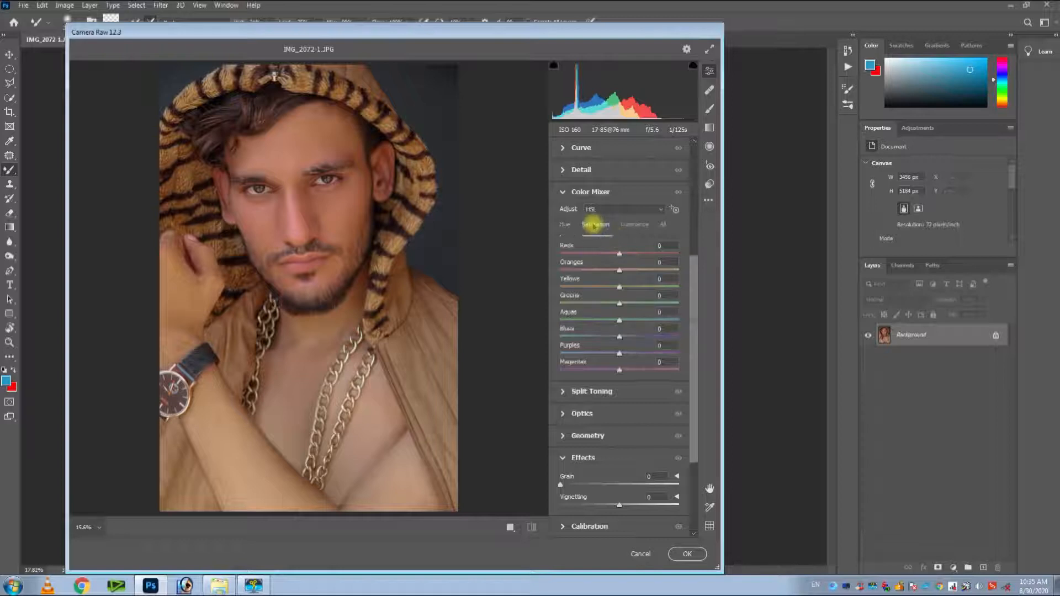
{"action": "left_click", "coordinate": [627, 224]}
{"action": "left_click_drag", "start_coordinate": [613, 272], "coordinate": [610, 259]}
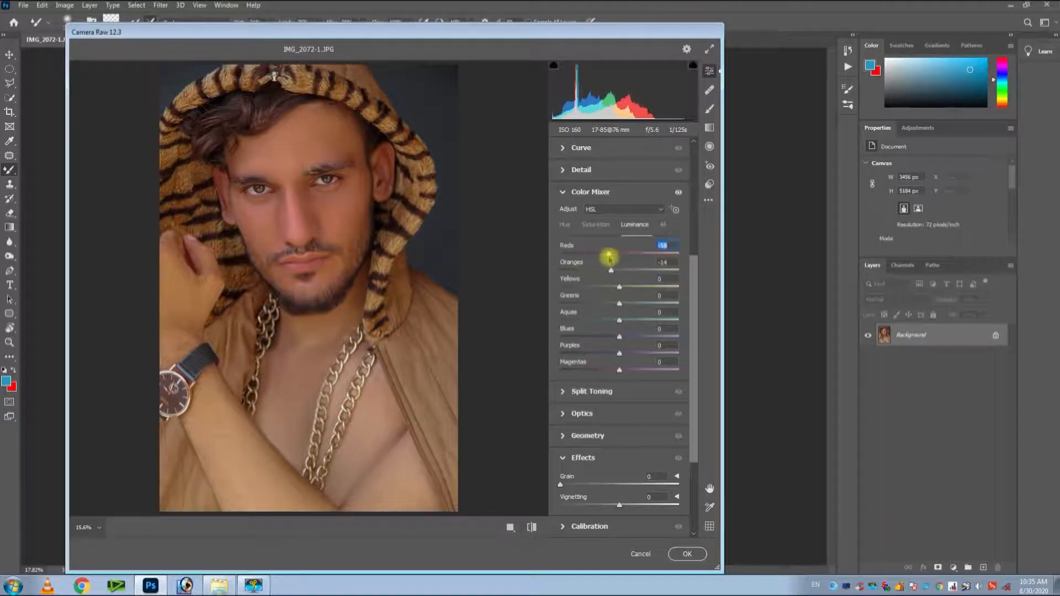
Set Whites to -100, Highlights to -100 and Shadows to +100, and apply the Camera Raw filter
{"action": "scroll", "coordinate": [571, 183], "scroll_direction": "up", "scroll_amount": 5}
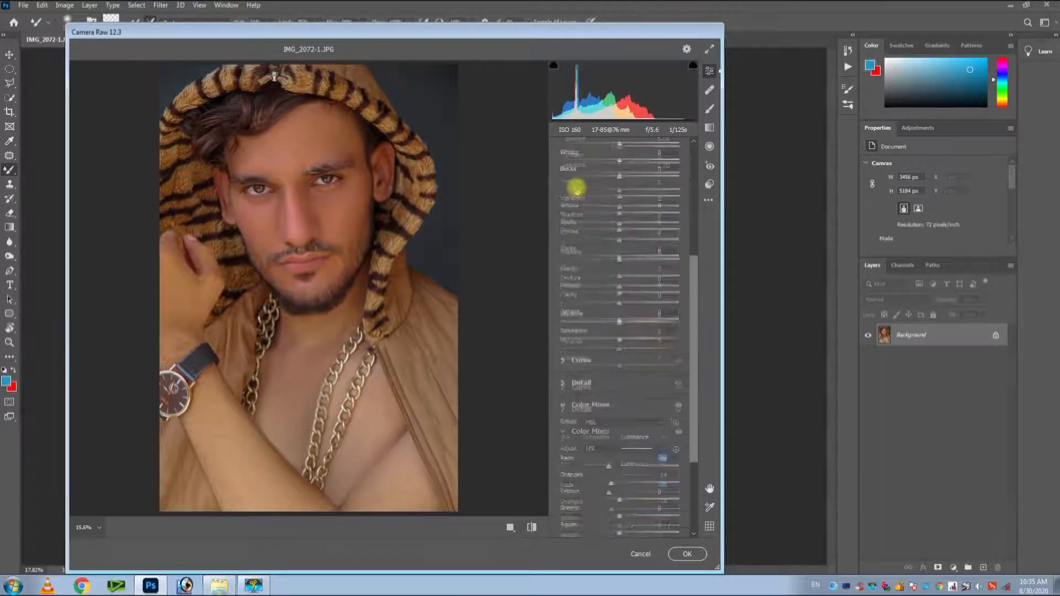
{"action": "left_click_drag", "start_coordinate": [578, 266], "coordinate": [559, 269]}
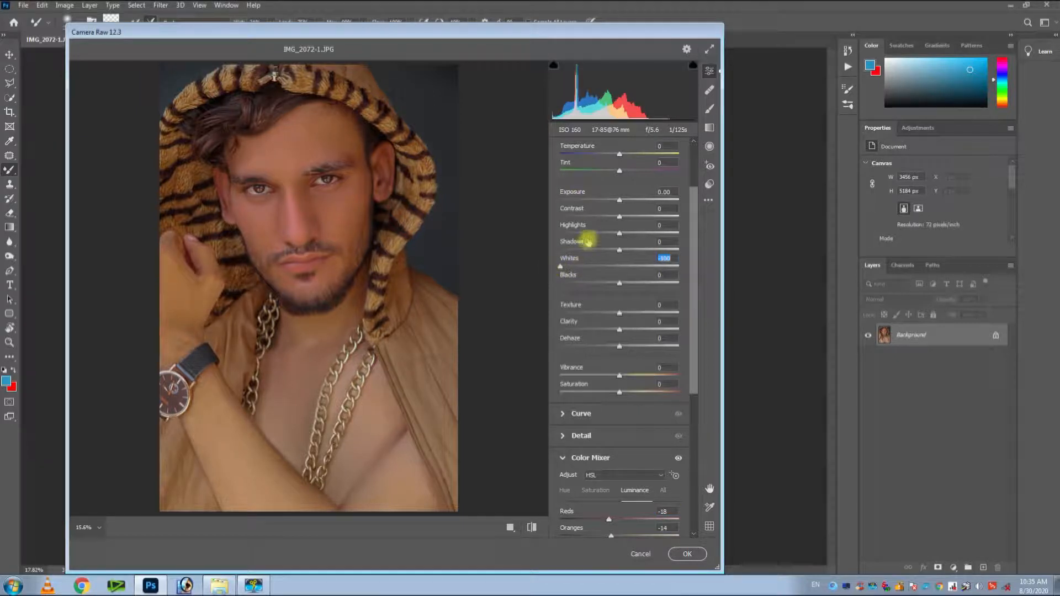
{"action": "left_click_drag", "start_coordinate": [580, 232], "coordinate": [550, 232]}
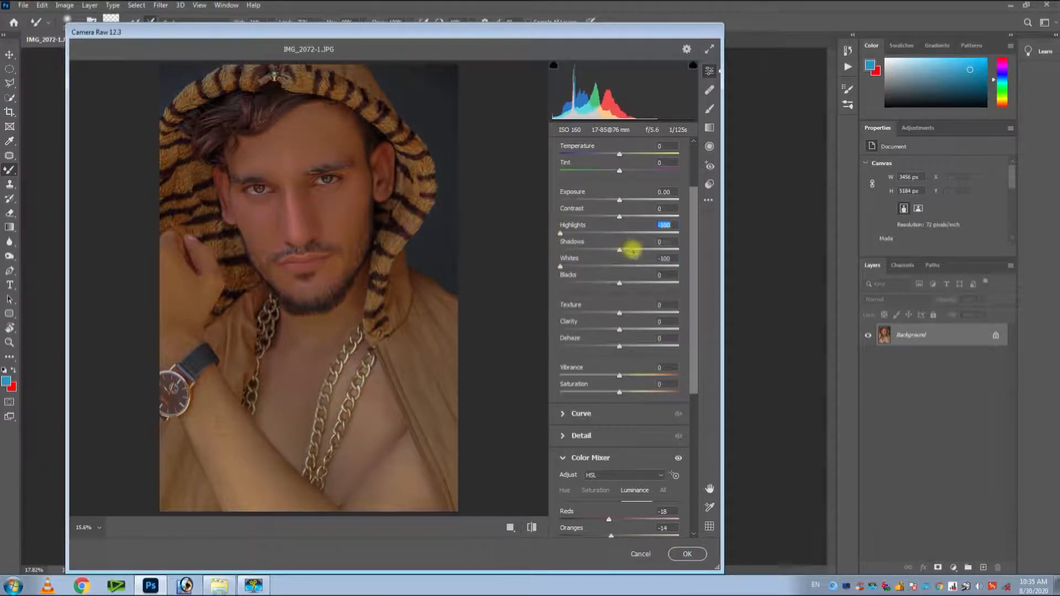
{"action": "left_click_drag", "start_coordinate": [632, 250], "coordinate": [672, 250]}
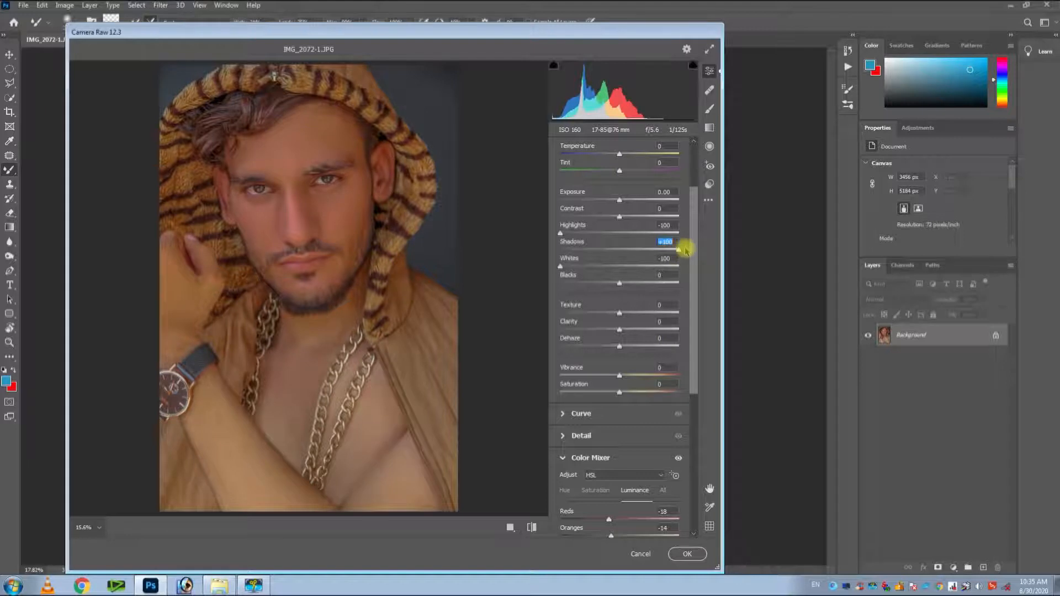
{"action": "left_click", "coordinate": [687, 554]}
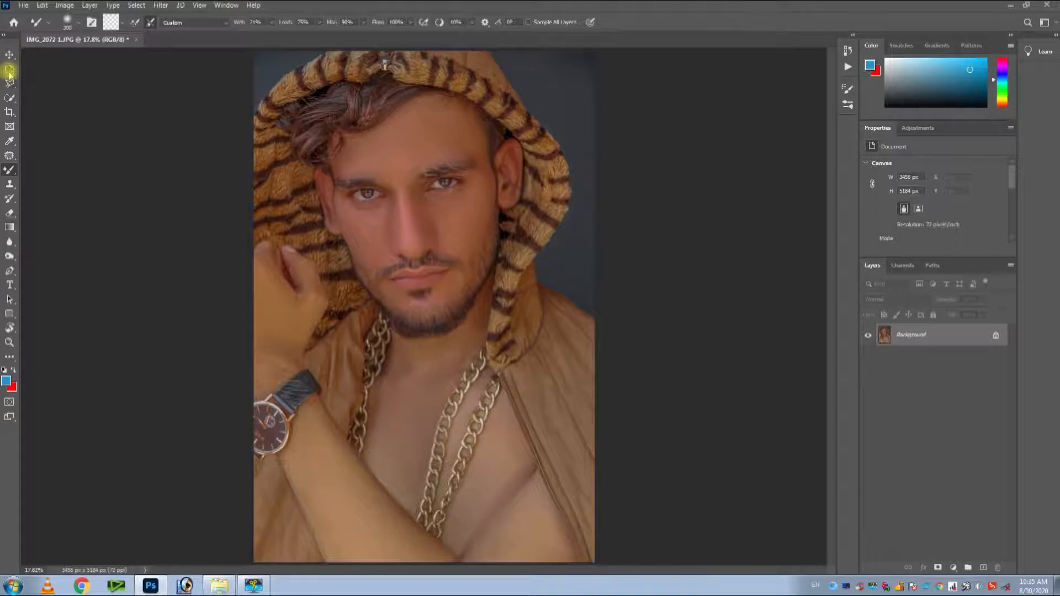
Select the face from the hairline to the chin with an elliptical marquee feathered by 40 px
{"action": "left_click", "coordinate": [9, 69]}
{"action": "left_click_drag", "start_coordinate": [310, 98], "coordinate": [535, 327]}
{"action": "key", "text": "Return"}
Apply a midtone Color Balance of +7, +8, +1 to the selected face and clear the selection
{"action": "left_click", "coordinate": [64, 5]}
{"action": "mouse_move", "coordinate": [113, 33]}
{"action": "left_click", "coordinate": [259, 103]}
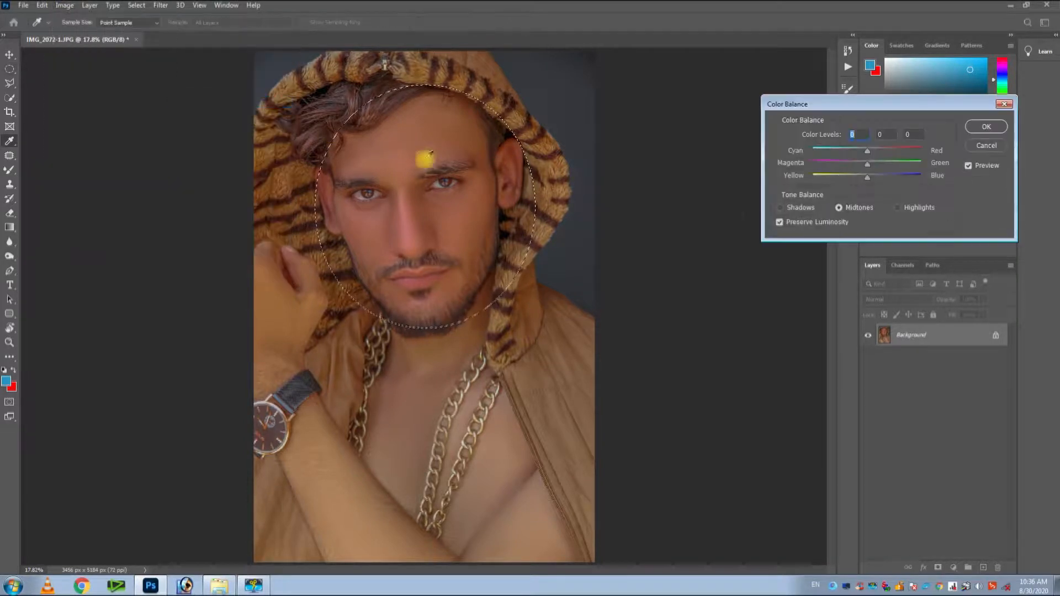
{"action": "left_click_drag", "start_coordinate": [856, 175], "coordinate": [862, 151]}
{"action": "left_click", "coordinate": [872, 163]}
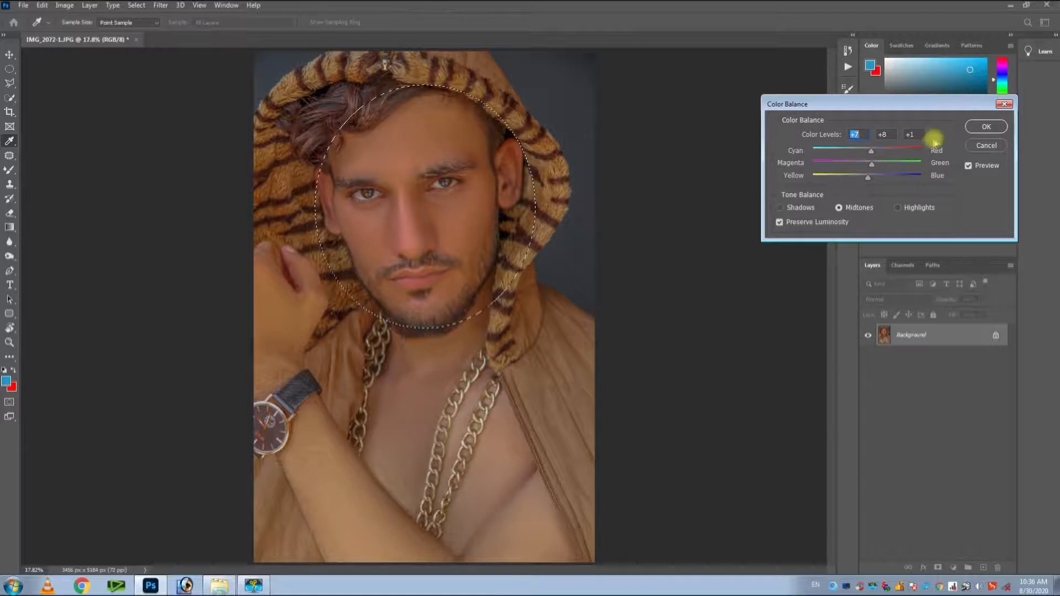
{"action": "left_click", "coordinate": [985, 127]}
{"action": "left_click", "coordinate": [222, 221]}
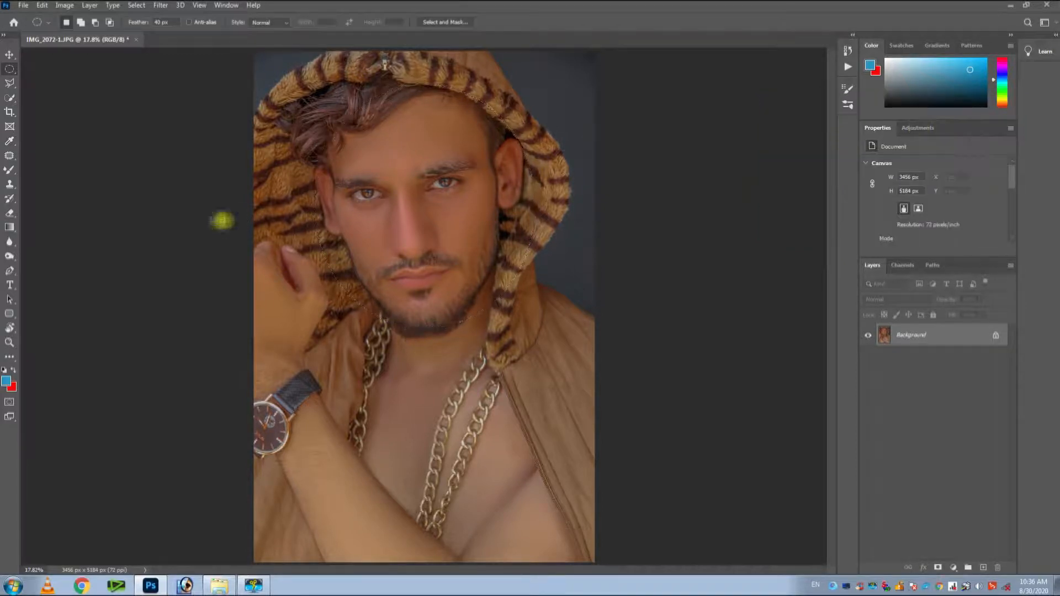
Select the neck and chest with two overlapping elliptical marquees, extending to the photo's bottom edge
{"action": "key", "text": "ctrl+minus"}
{"action": "left_click_drag", "start_coordinate": [367, 342], "coordinate": [515, 494]}
{"action": "left_click_drag", "start_coordinate": [432, 450], "coordinate": [568, 580]}
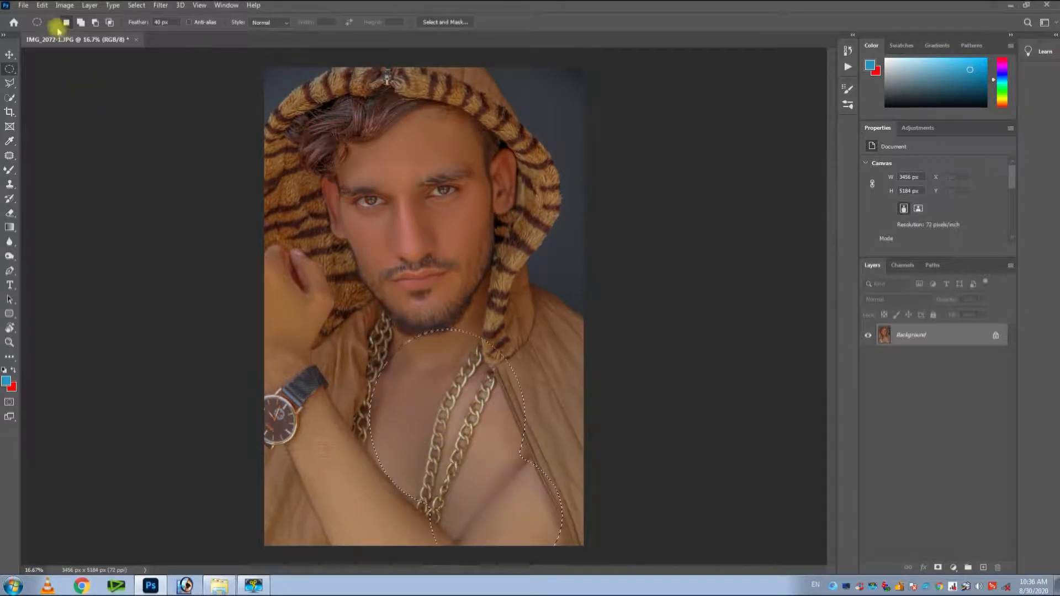
Try to shift the colour of the selected neck and chest skin with Color Balance
{"action": "left_click", "coordinate": [64, 6]}
{"action": "mouse_move", "coordinate": [83, 34]}
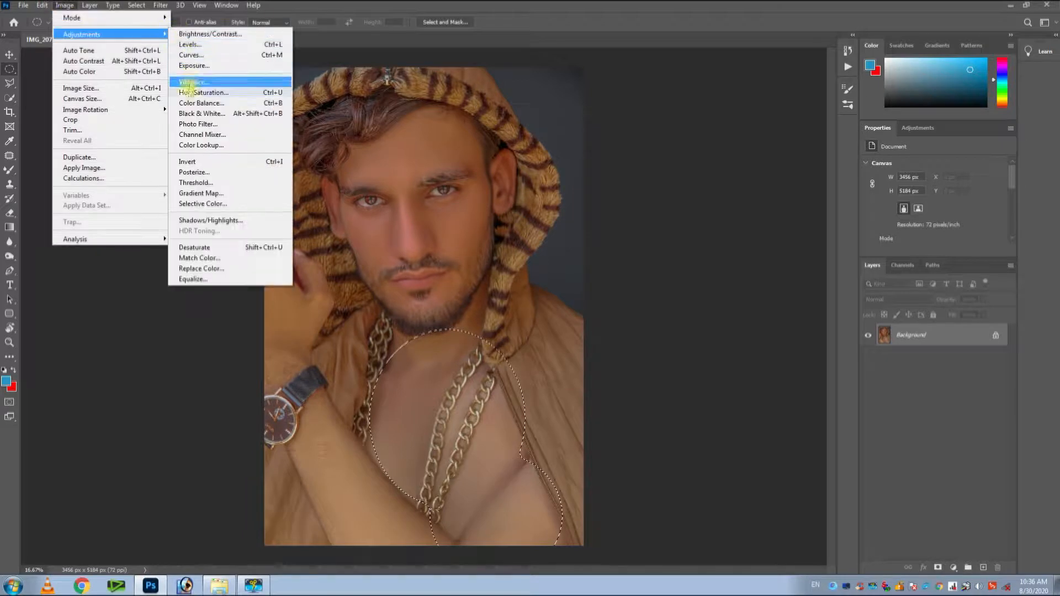
{"action": "left_click", "coordinate": [188, 103]}
{"action": "left_click_drag", "start_coordinate": [868, 175], "coordinate": [874, 155]}
{"action": "key", "text": "Return"}
{"action": "key", "text": "m"}
{"action": "left_click", "coordinate": [386, 236]}
{"action": "key", "text": "ctrl+minus"}
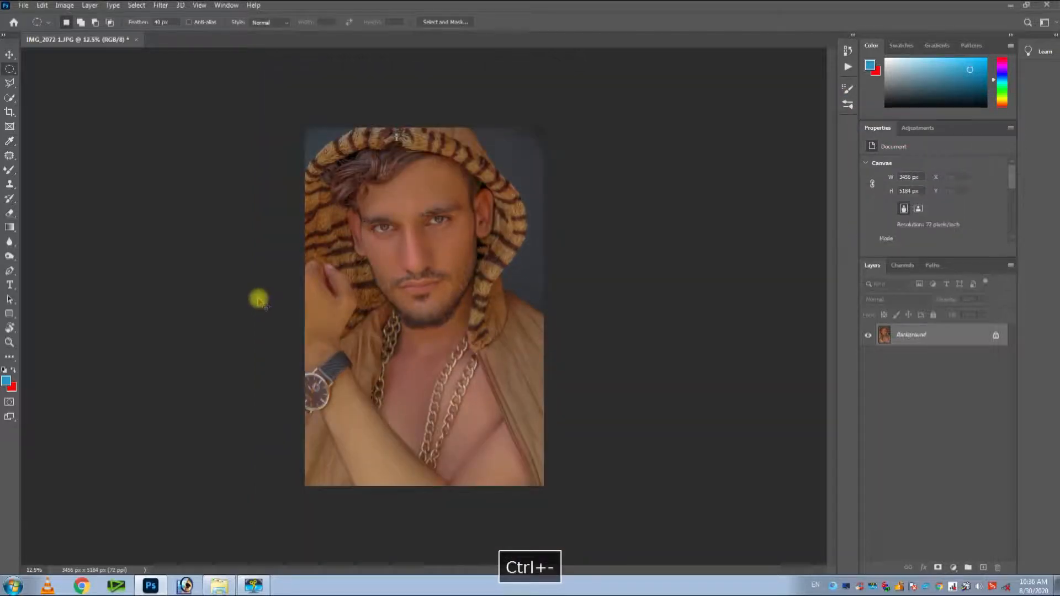
{"action": "key", "text": "ctrl+0"}
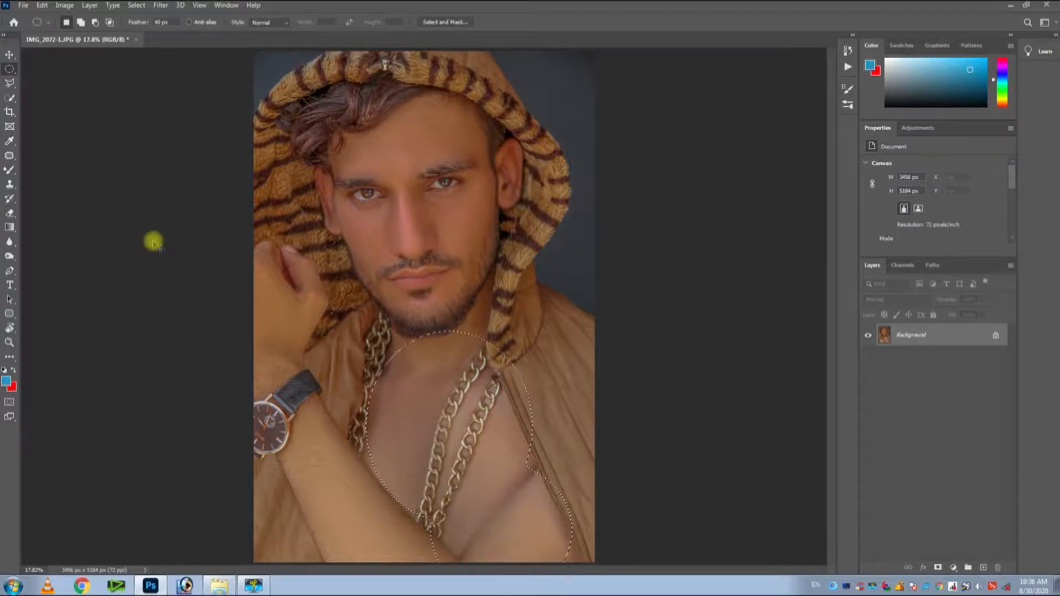
{"action": "left_click", "coordinate": [77, 65]}
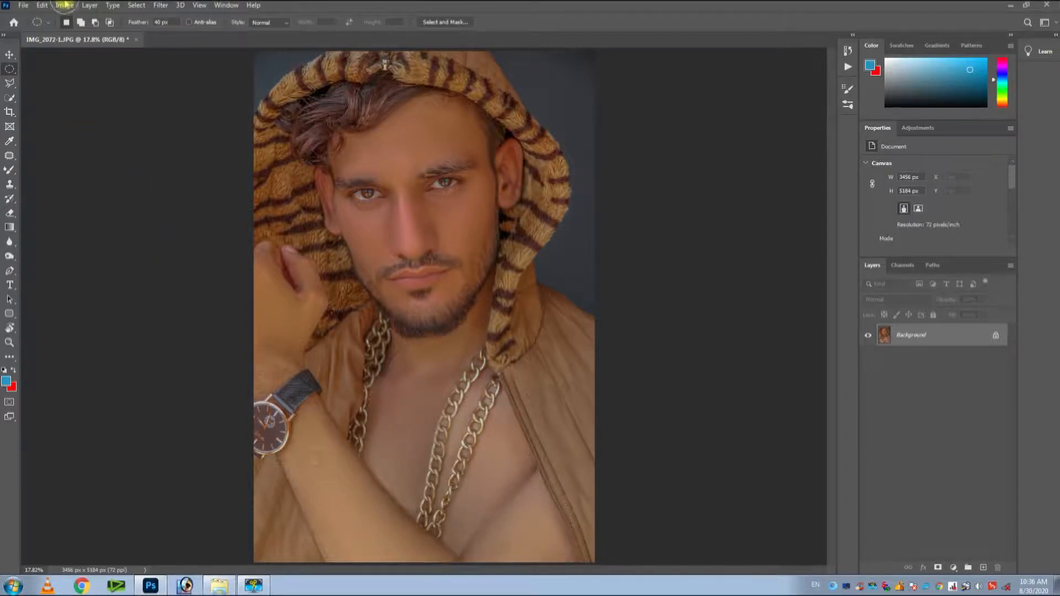
Darken the selected neck and chest by strongly lowering the Oranges luminance in Camera Raw, apply it and clear the selection
{"action": "key", "text": "space"}
{"action": "left_click", "coordinate": [159, 5]}
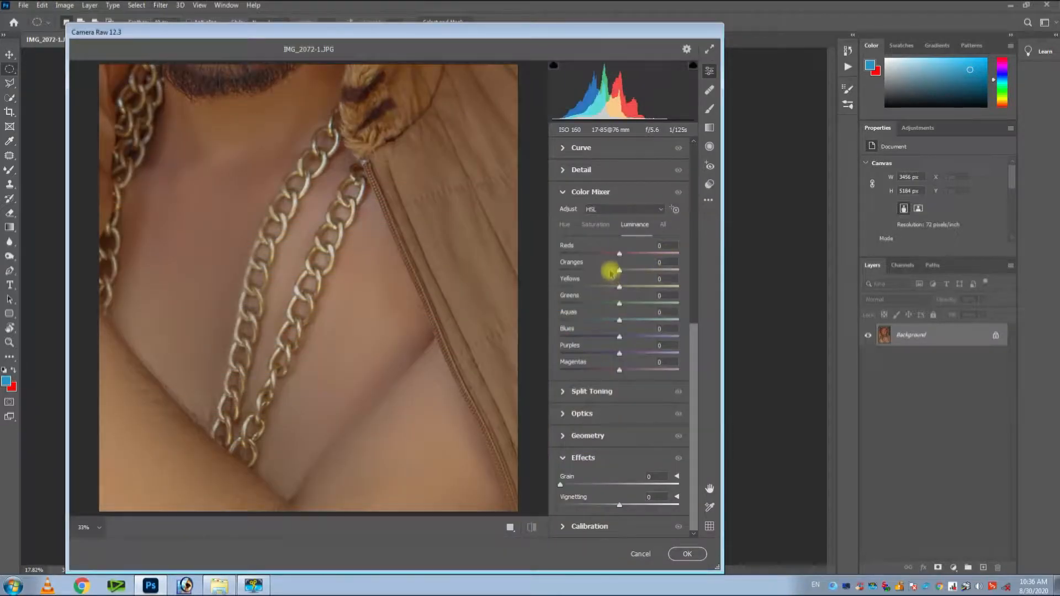
{"action": "left_click_drag", "start_coordinate": [610, 272], "coordinate": [576, 278]}
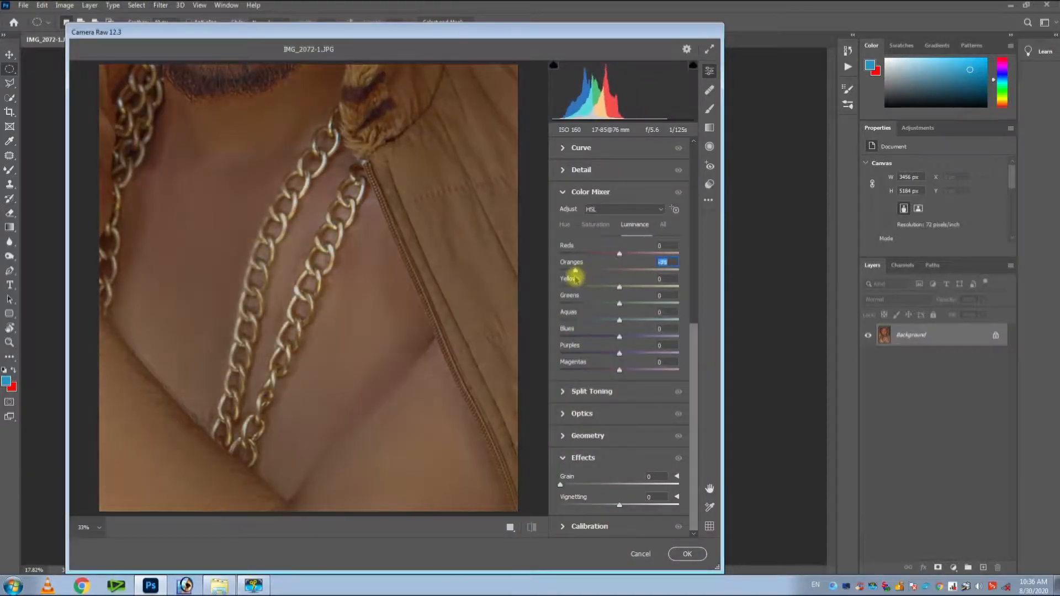
{"action": "left_click", "coordinate": [687, 553]}
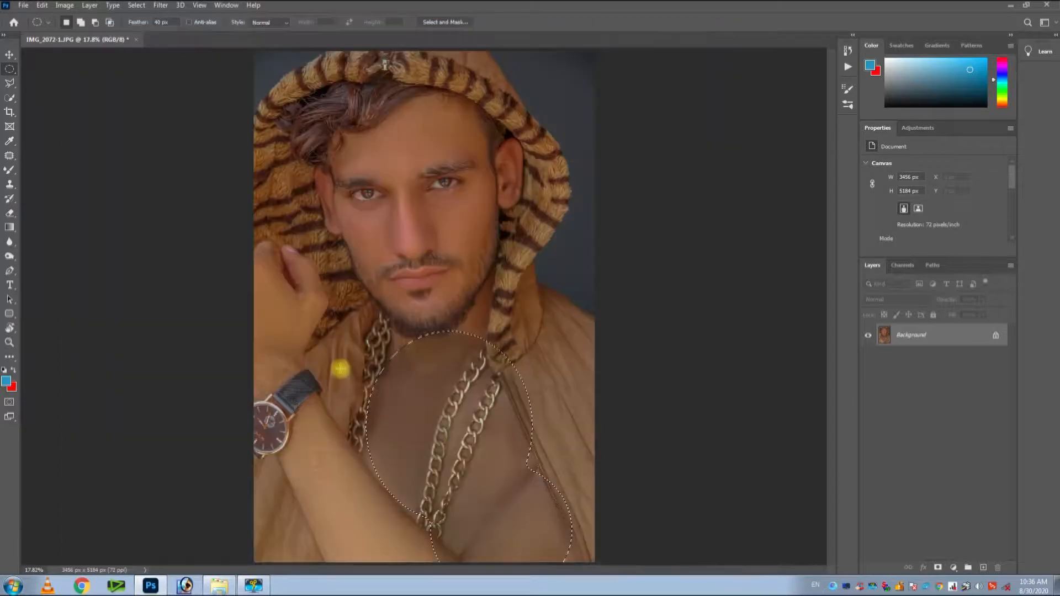
{"action": "left_click", "coordinate": [313, 363]}
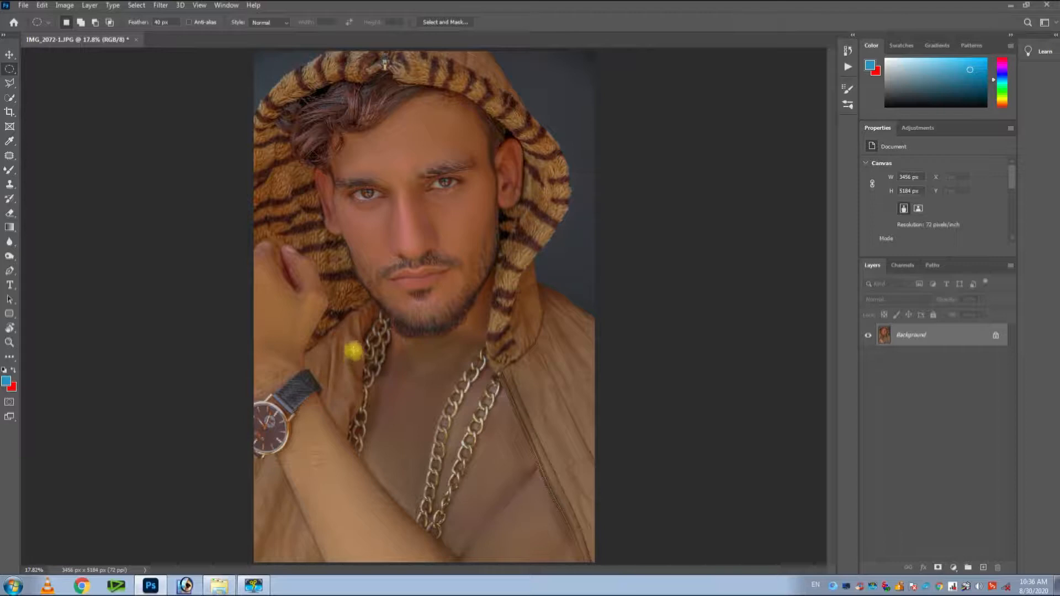
Blend the skin on the neck below the beard with the Mixer Brush at about 400 px, and switch to the Move tool
{"action": "left_click", "coordinate": [6, 170]}
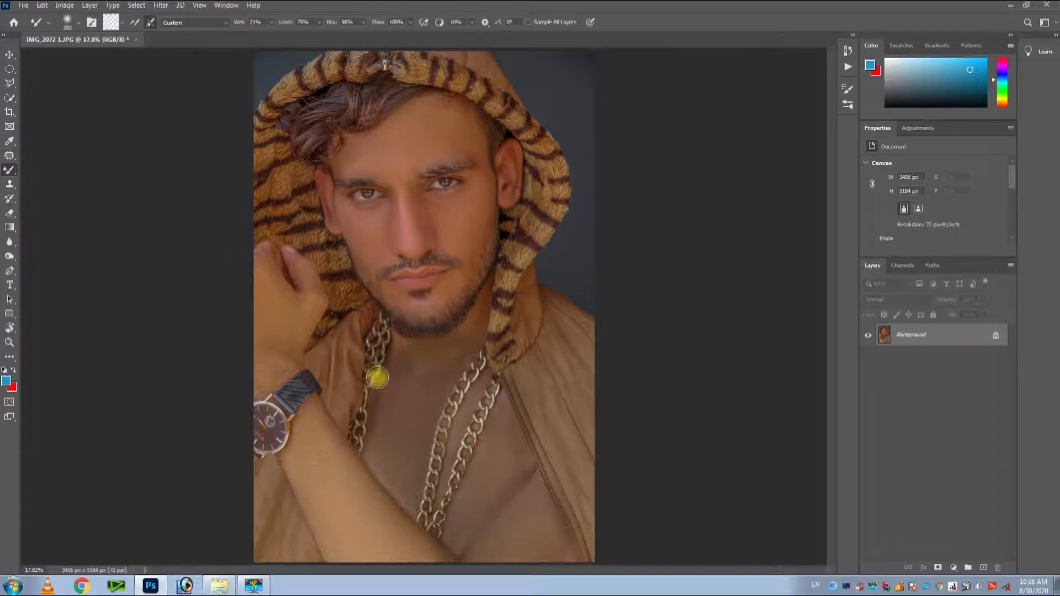
{"action": "key", "text": "bracketright"}
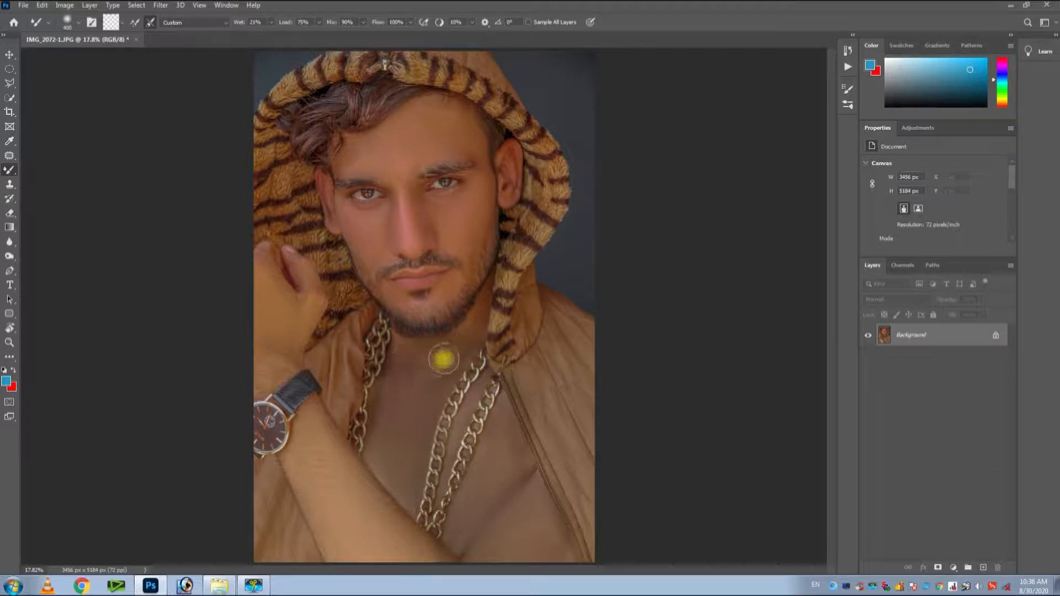
{"action": "left_click", "coordinate": [8, 52]}
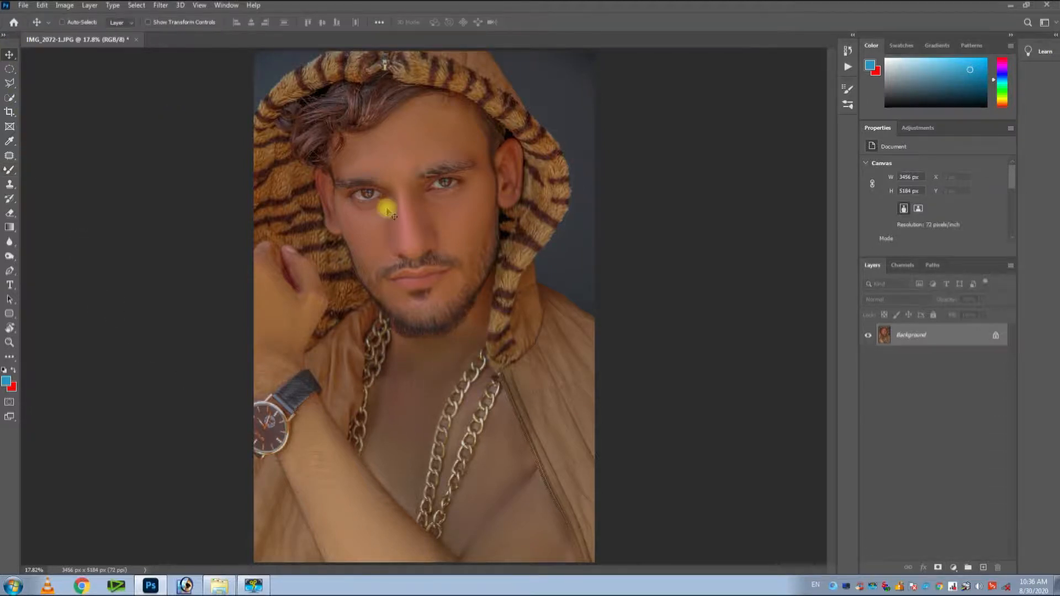
Duplicate the Background layer, then duplicate that copy so two copies of the photo lie above the original
{"action": "key", "text": "ctrl+plus"}
{"action": "key", "text": "ctrl+plus"}
{"action": "key", "text": "ctrl+plus"}
{"action": "left_click_drag", "start_coordinate": [348, 135], "coordinate": [336, 374]}
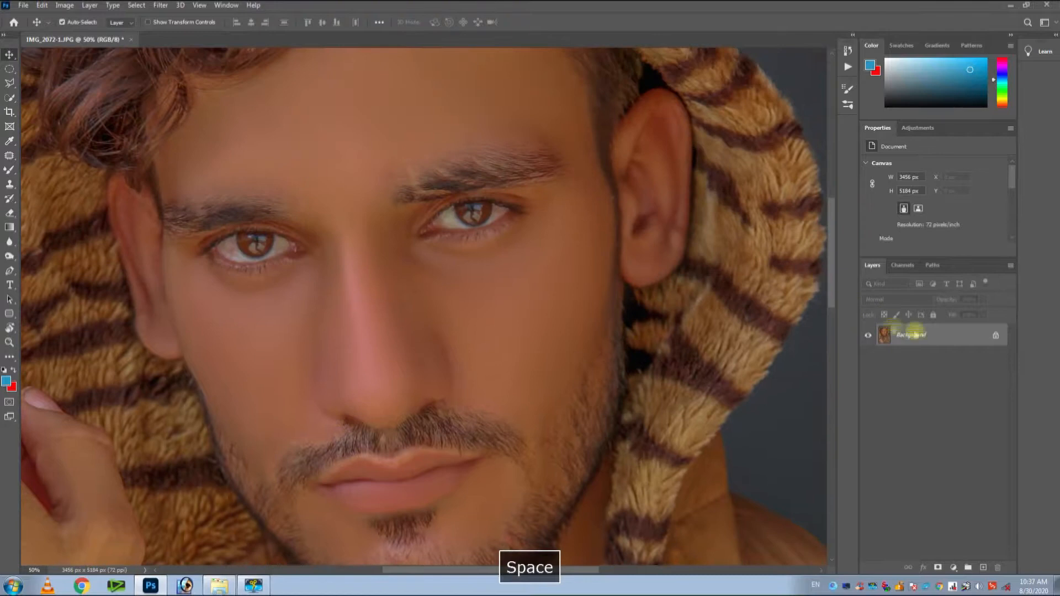
{"action": "right_click", "coordinate": [946, 336]}
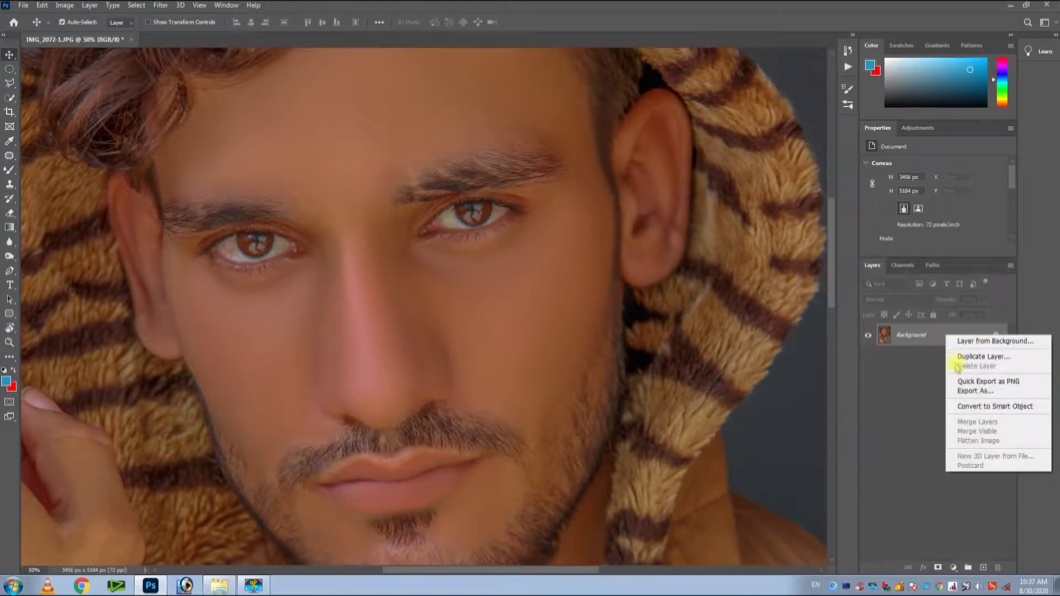
{"action": "left_click", "coordinate": [983, 357]}
{"action": "left_click", "coordinate": [620, 167]}
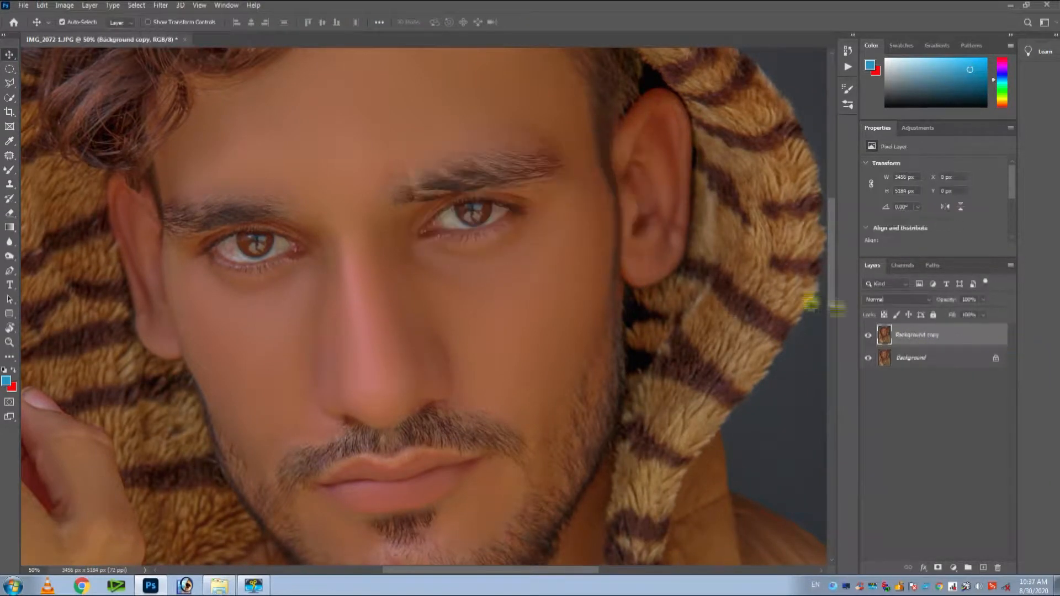
{"action": "right_click", "coordinate": [950, 334]}
{"action": "left_click", "coordinate": [831, 166]}
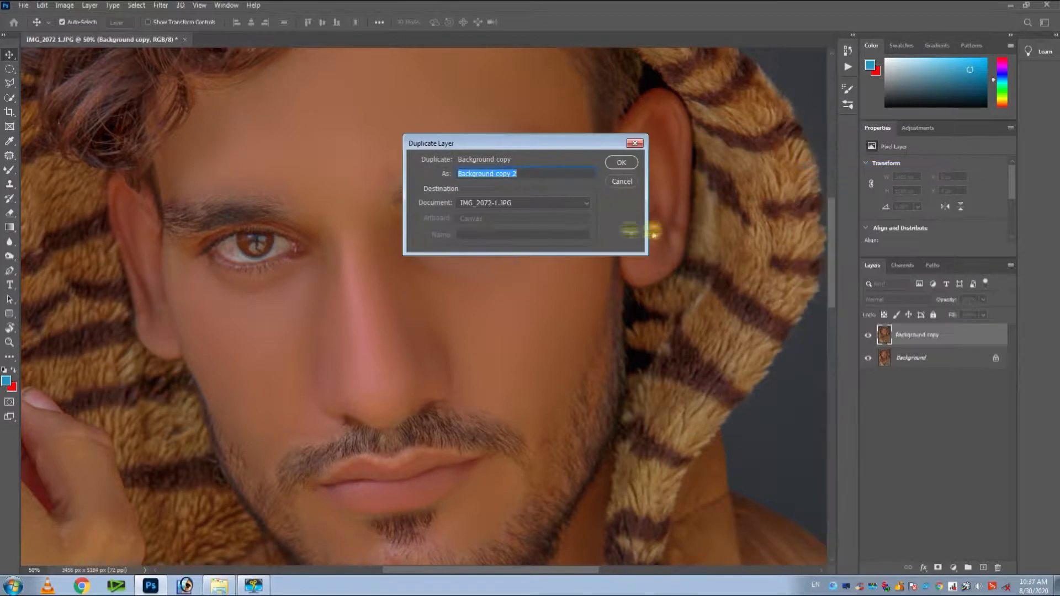
{"action": "left_click", "coordinate": [622, 169]}
Brighten the topmost copy with Levels by setting the white input level to 80, and place it beneath the other copy
{"action": "left_click", "coordinate": [65, 5]}
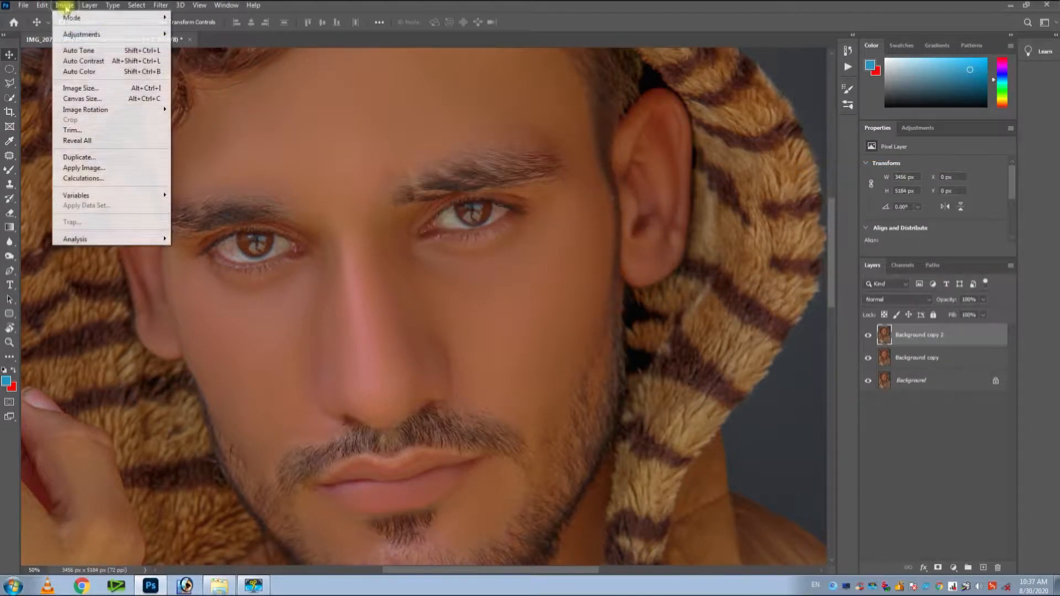
{"action": "mouse_move", "coordinate": [115, 34]}
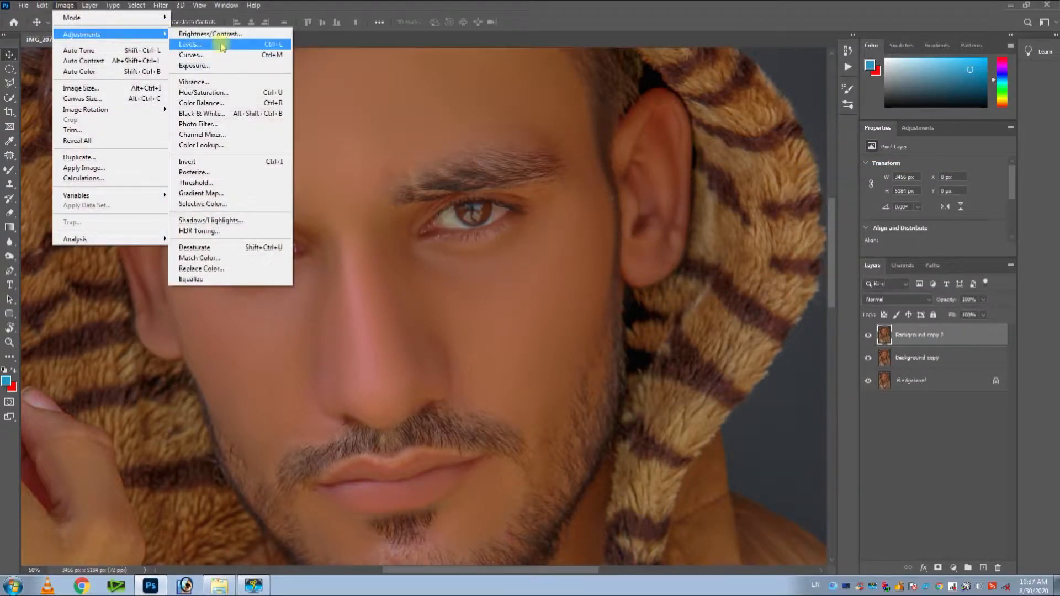
{"action": "left_click", "coordinate": [218, 44]}
{"action": "left_click_drag", "start_coordinate": [831, 225], "coordinate": [734, 225]}
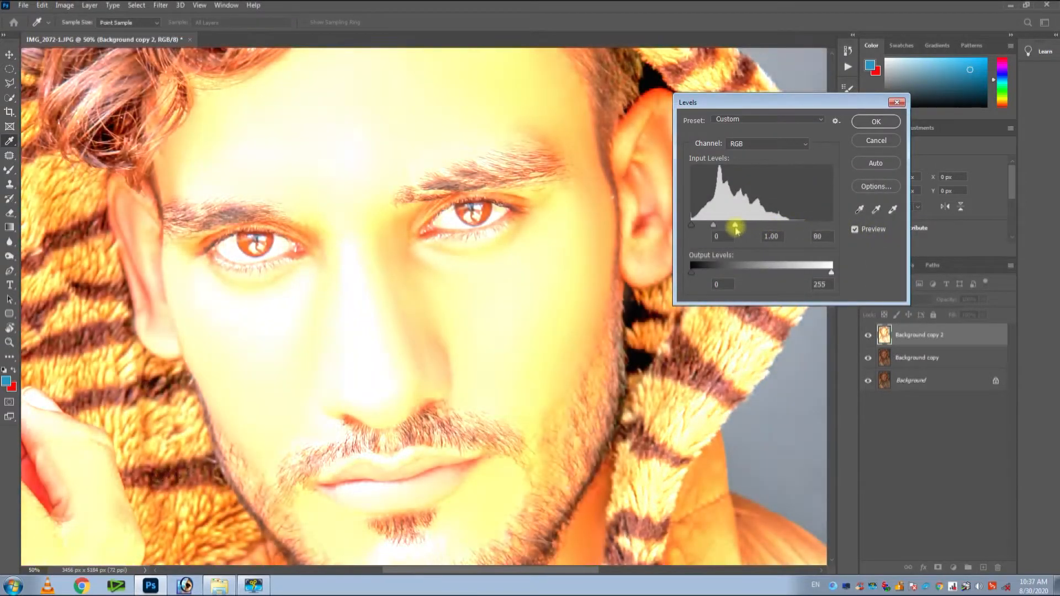
{"action": "left_click", "coordinate": [861, 124]}
{"action": "key", "text": "v"}
{"action": "left_click_drag", "start_coordinate": [918, 333], "coordinate": [903, 366]}
{"action": "left_click", "coordinate": [456, 233]}
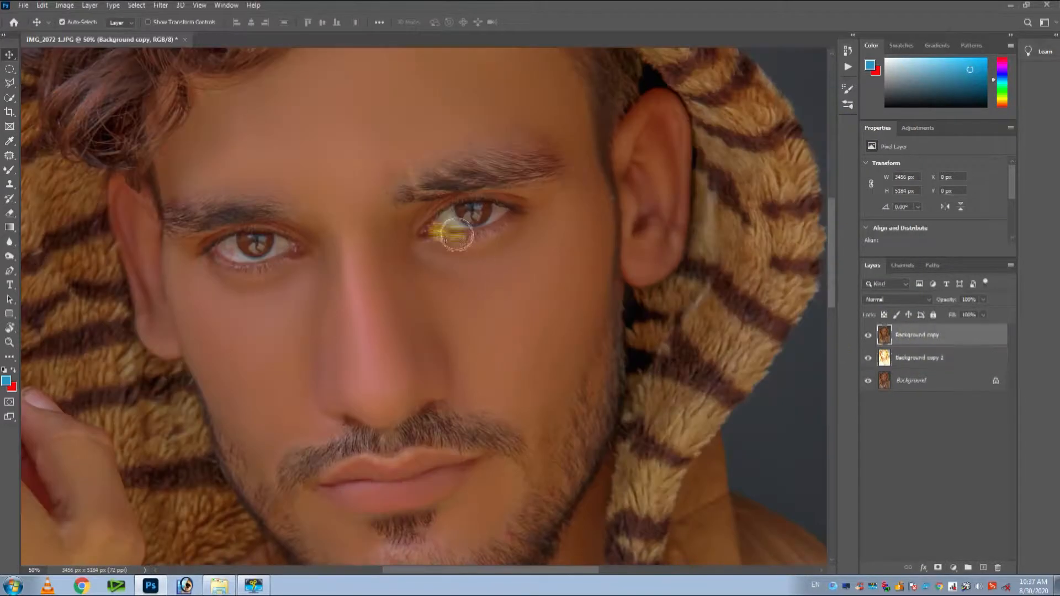
Erase the irises of both eyes on the top layer with the Eraser at about 40 px, exposing the brightened copy beneath
{"action": "left_click", "coordinate": [9, 213]}
{"action": "key", "text": "ctrl+equal"}
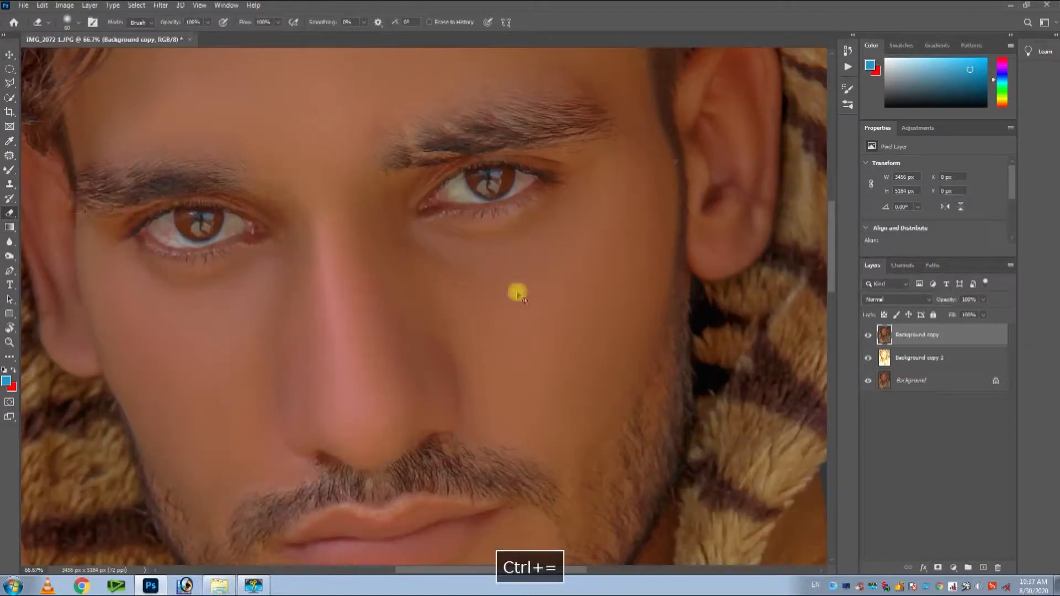
{"action": "key", "text": "ctrl+equal"}
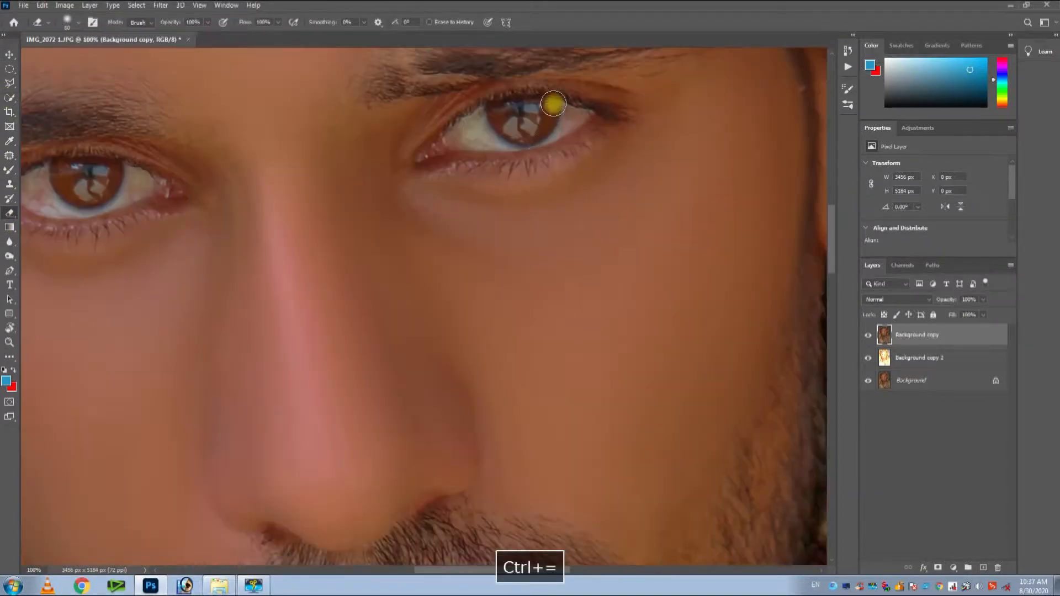
{"action": "key", "text": "bracketleft"}
{"action": "key", "text": "bracketleft"}
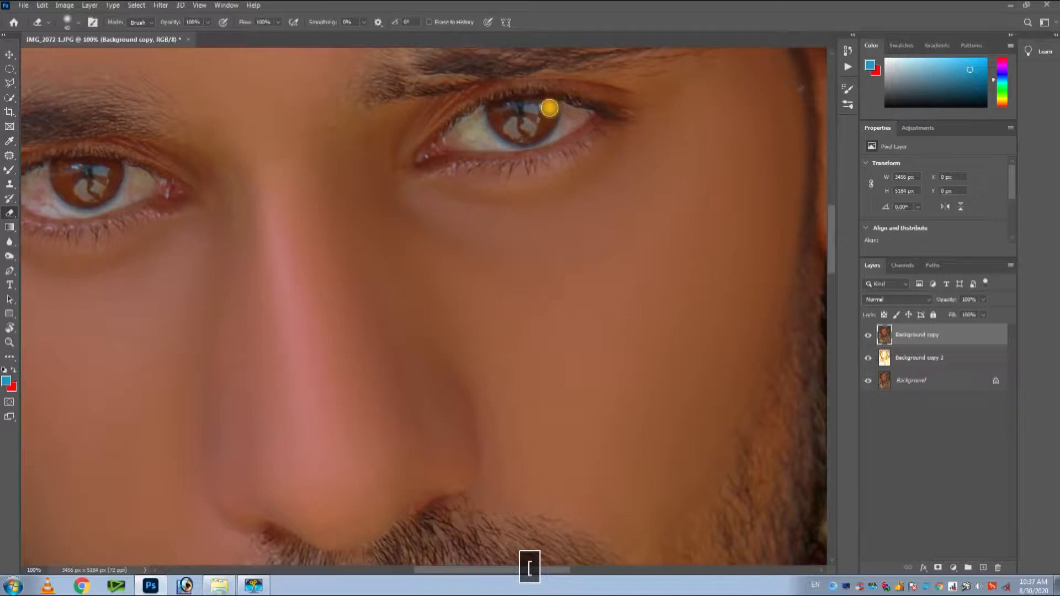
{"action": "left_click_drag", "start_coordinate": [549, 109], "coordinate": [545, 117]}
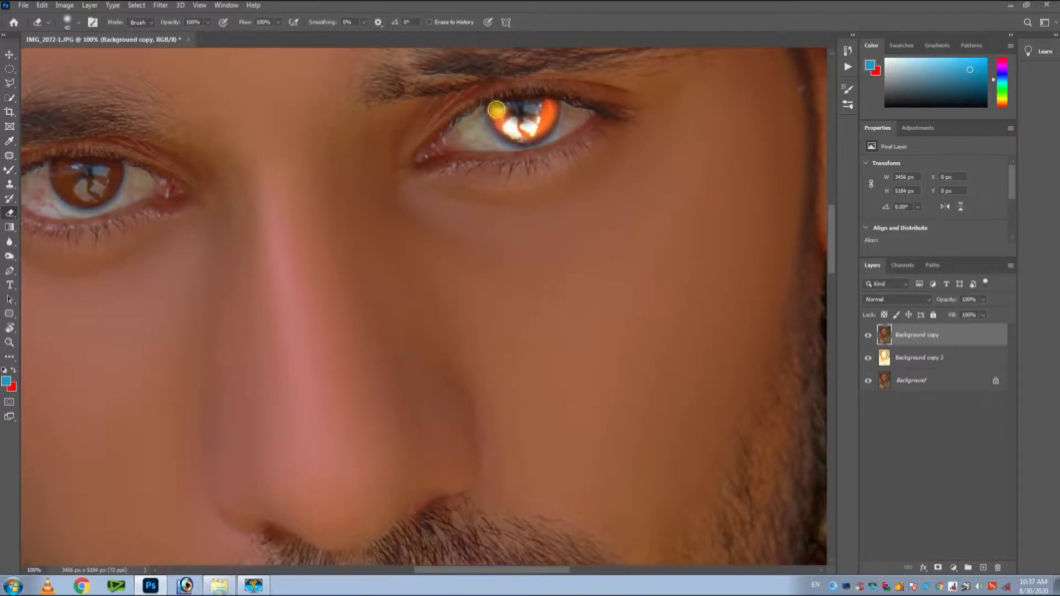
{"action": "key", "text": "space"}
{"action": "left_click_drag", "start_coordinate": [204, 178], "coordinate": [528, 227]}
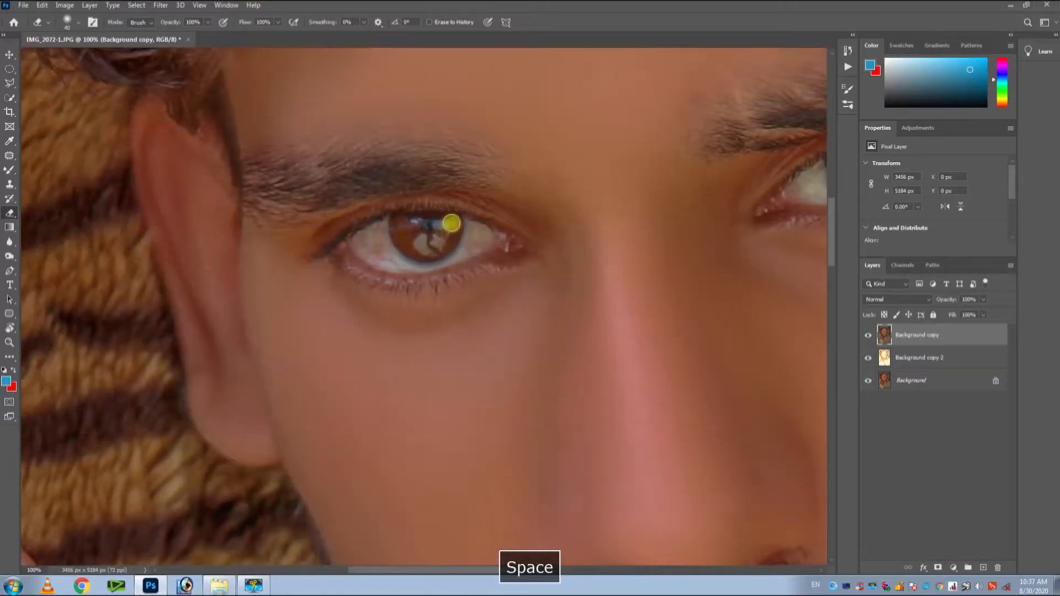
{"action": "left_click_drag", "start_coordinate": [451, 223], "coordinate": [451, 234]}
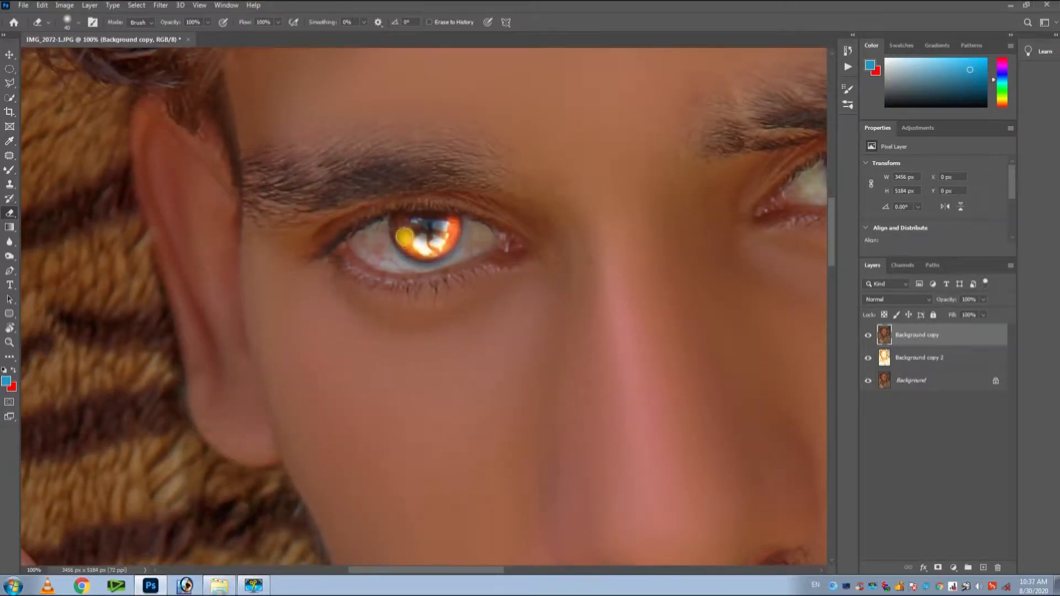
Lower the brightened middle layer's opacity to 32% to soften the glow of the eyes
{"action": "key", "text": "ctrl+minus"}
{"action": "key", "text": "ctrl+minus"}
{"action": "key", "text": "ctrl+minus"}
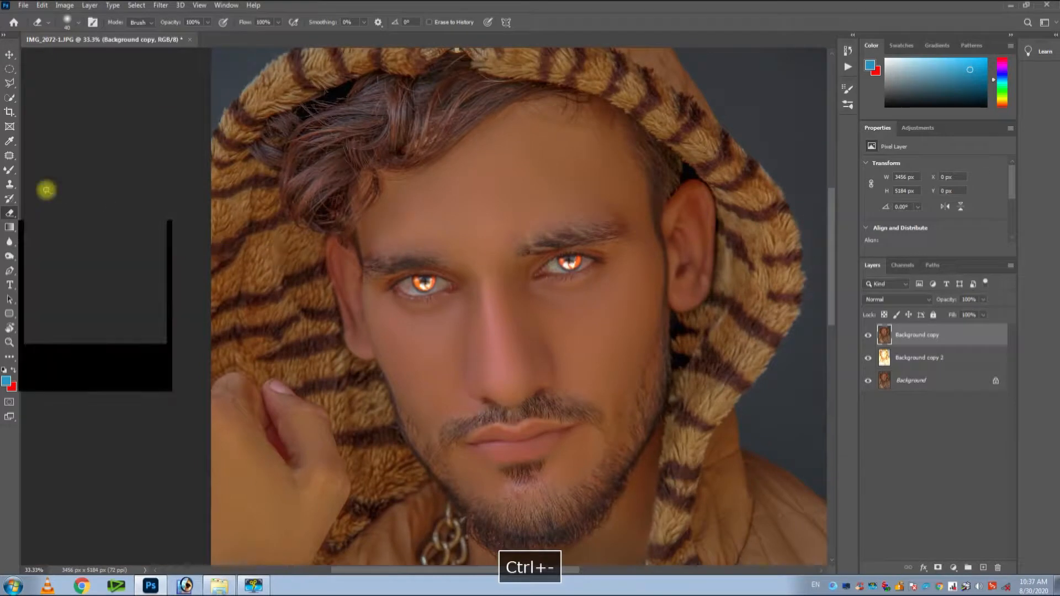
{"action": "left_click", "coordinate": [10, 55]}
{"action": "key", "text": "space"}
{"action": "left_click_drag", "start_coordinate": [479, 316], "coordinate": [322, 220]}
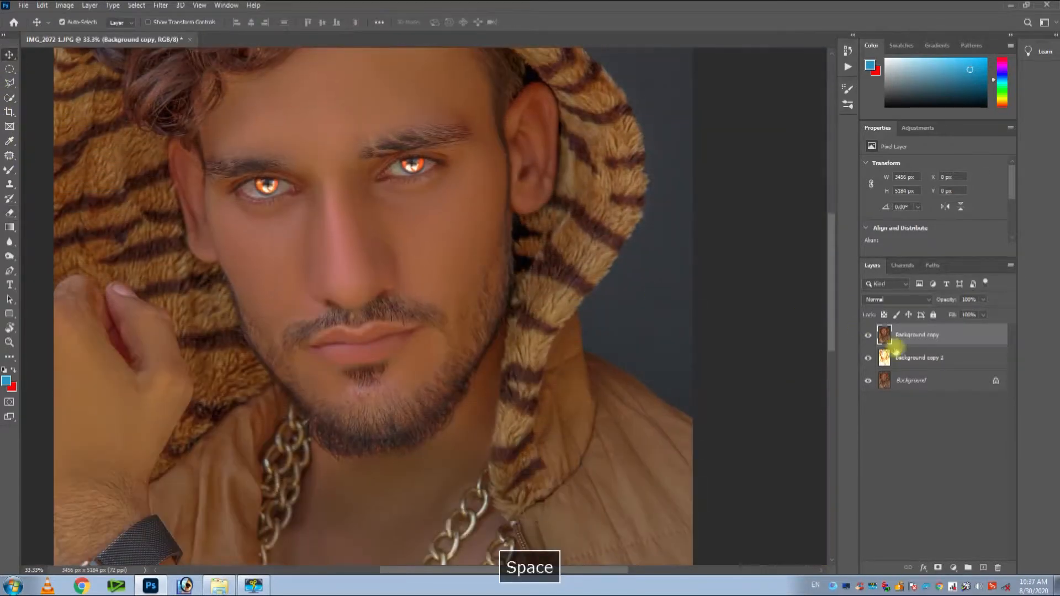
{"action": "left_click", "coordinate": [933, 356]}
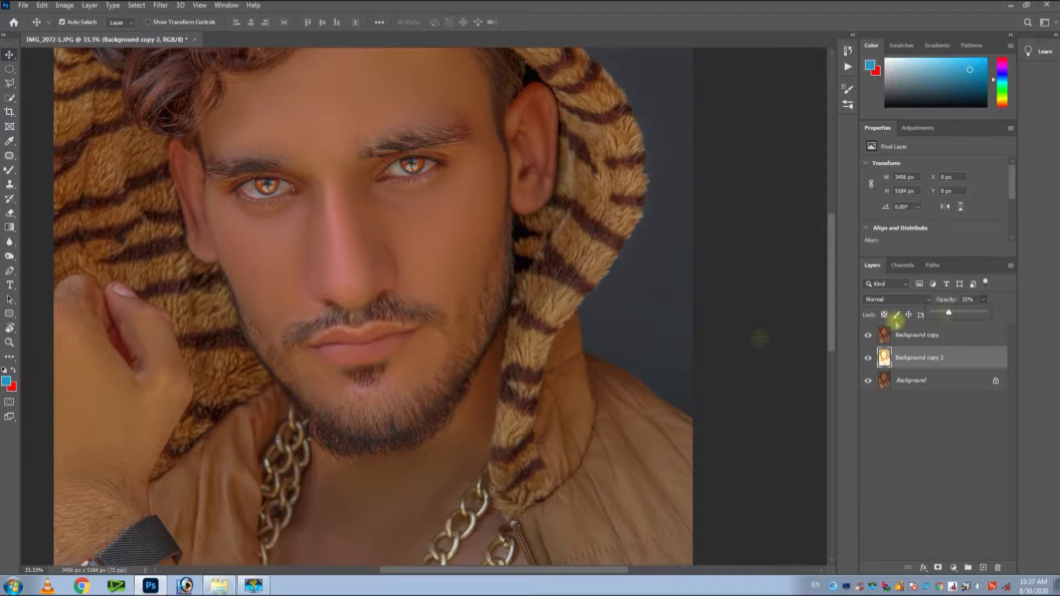
Shift the brightened layer's hue towards red and strongly raise its saturation with Hue/Saturation to tint the irises
{"action": "key", "text": "ctrl+0"}
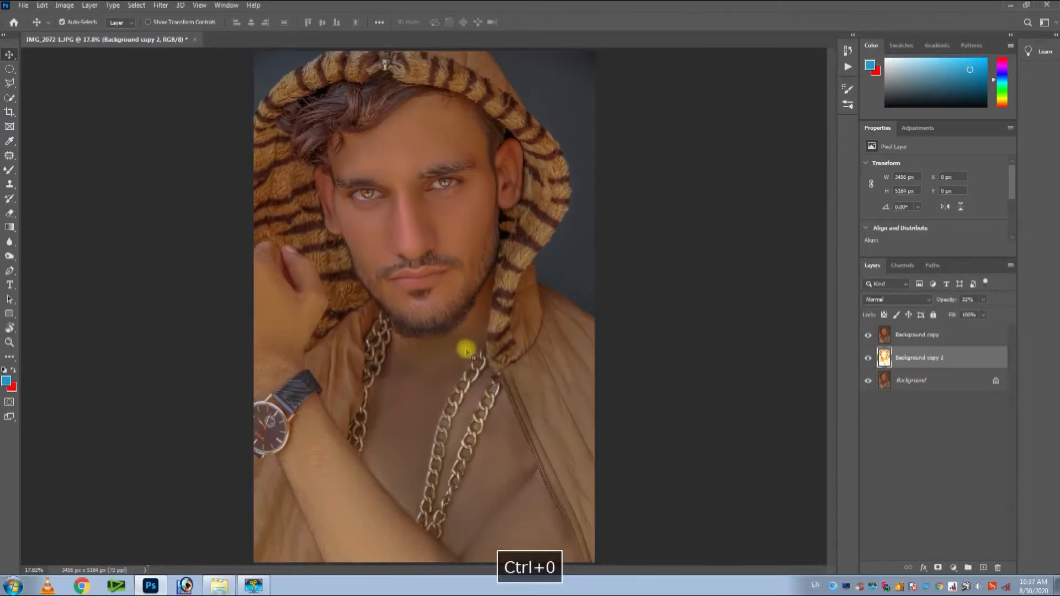
{"action": "key", "text": "ctrl+minus"}
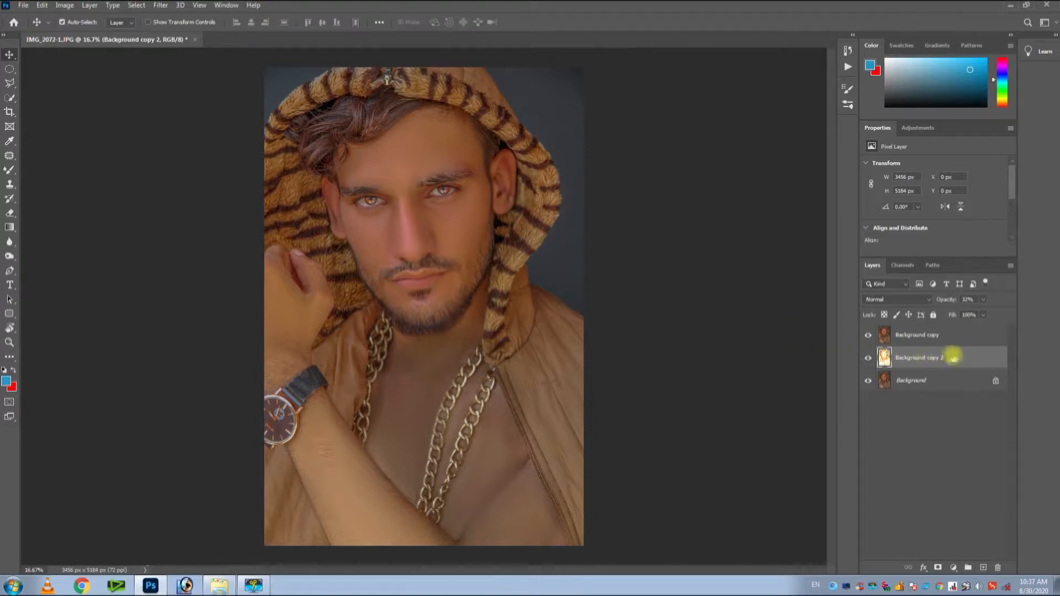
{"action": "left_click", "coordinate": [64, 6]}
{"action": "mouse_move", "coordinate": [105, 33]}
{"action": "left_click", "coordinate": [224, 93]}
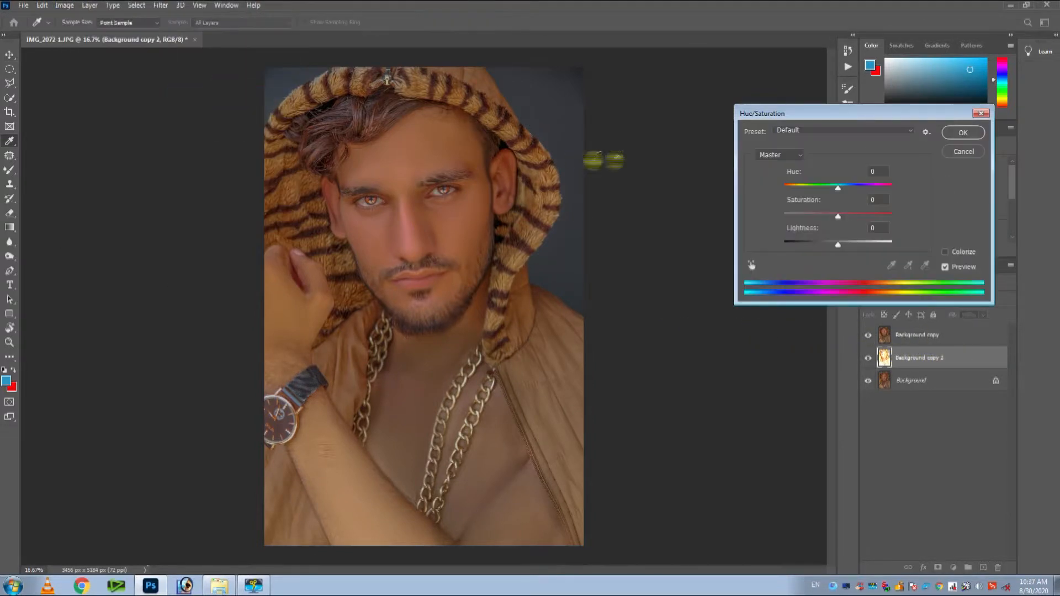
{"action": "mouse_move", "coordinate": [832, 191]}
{"action": "left_mouse_down"}
{"action": "mouse_move", "coordinate": [778, 199]}
{"action": "mouse_move", "coordinate": [851, 194]}
{"action": "mouse_move", "coordinate": [870, 209]}
{"action": "mouse_move", "coordinate": [870, 186]}
{"action": "mouse_move", "coordinate": [885, 187]}
{"action": "mouse_move", "coordinate": [797, 180]}
{"action": "mouse_move", "coordinate": [783, 189]}
{"action": "mouse_move", "coordinate": [833, 160]}
{"action": "mouse_move", "coordinate": [823, 177]}
{"action": "left_mouse_up"}
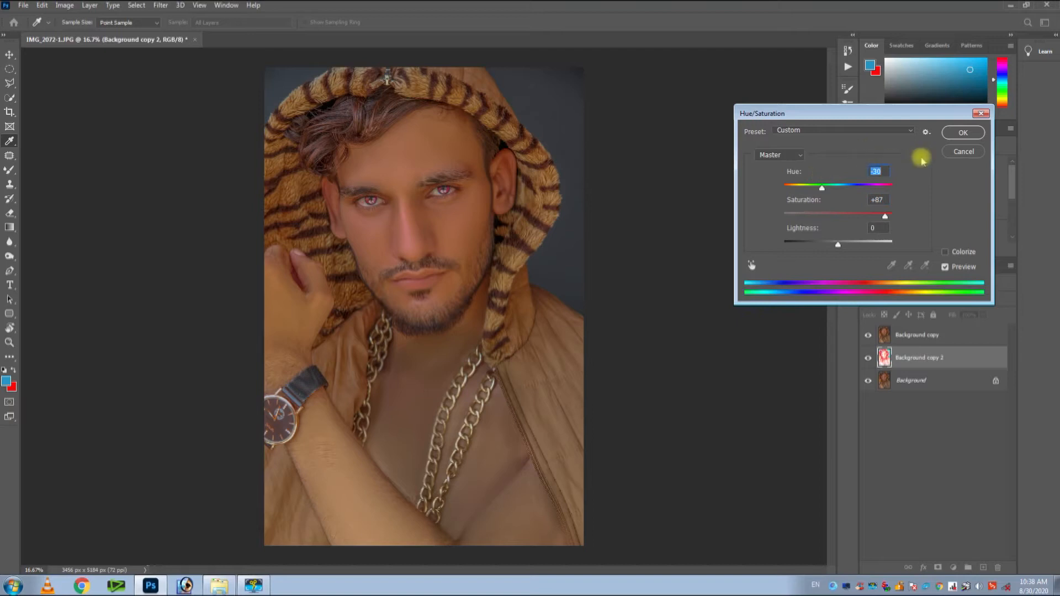
{"action": "left_click", "coordinate": [981, 115]}
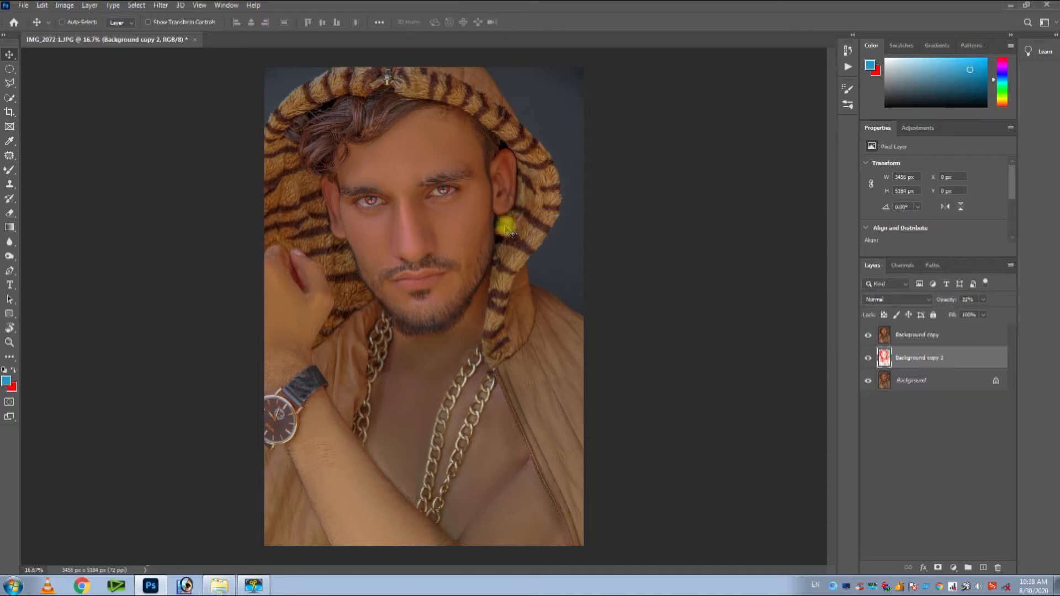
Merge the tinted eye layer down into the Background and merge all visible layers into one
{"action": "left_click", "coordinate": [89, 5]}
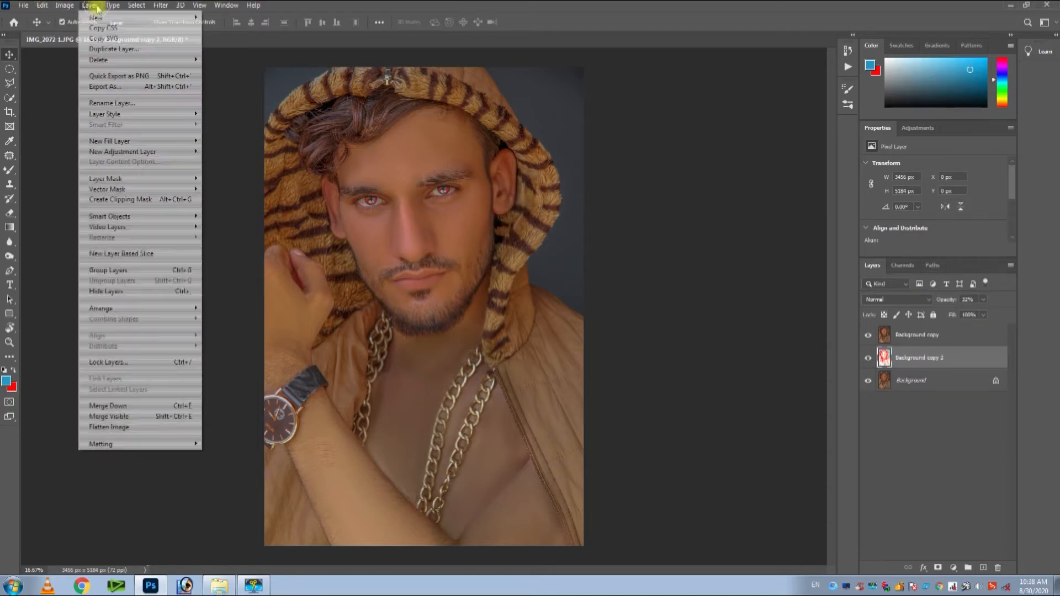
{"action": "left_click", "coordinate": [135, 407]}
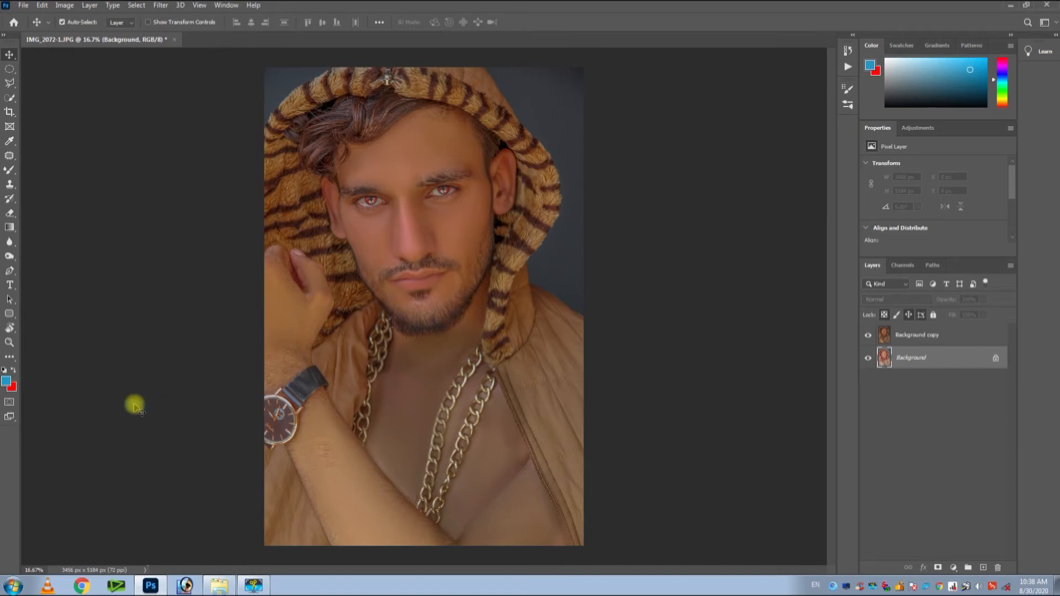
{"action": "left_click", "coordinate": [90, 5]}
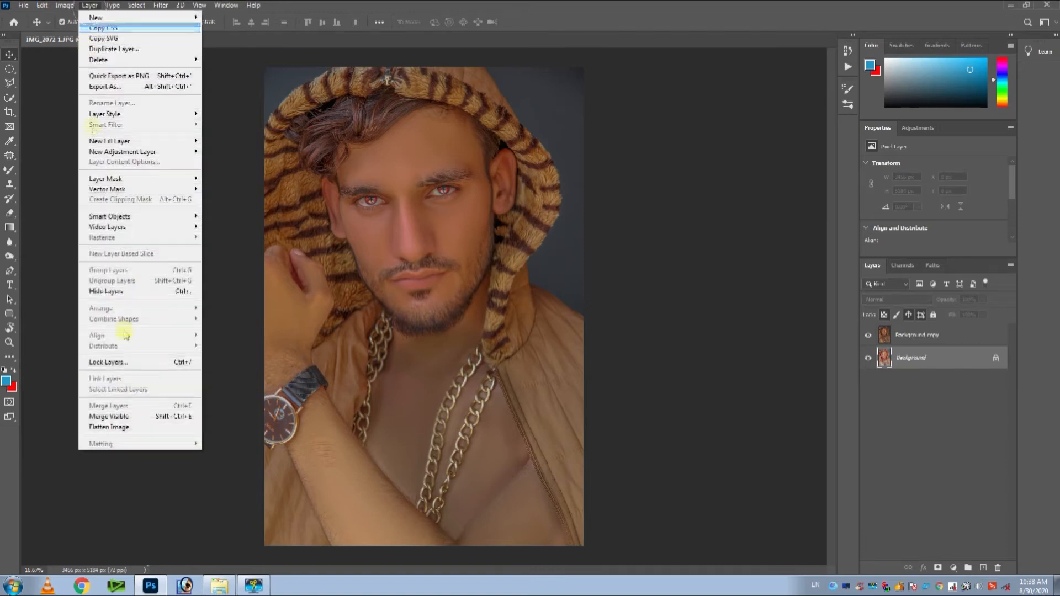
{"action": "left_click", "coordinate": [116, 416]}
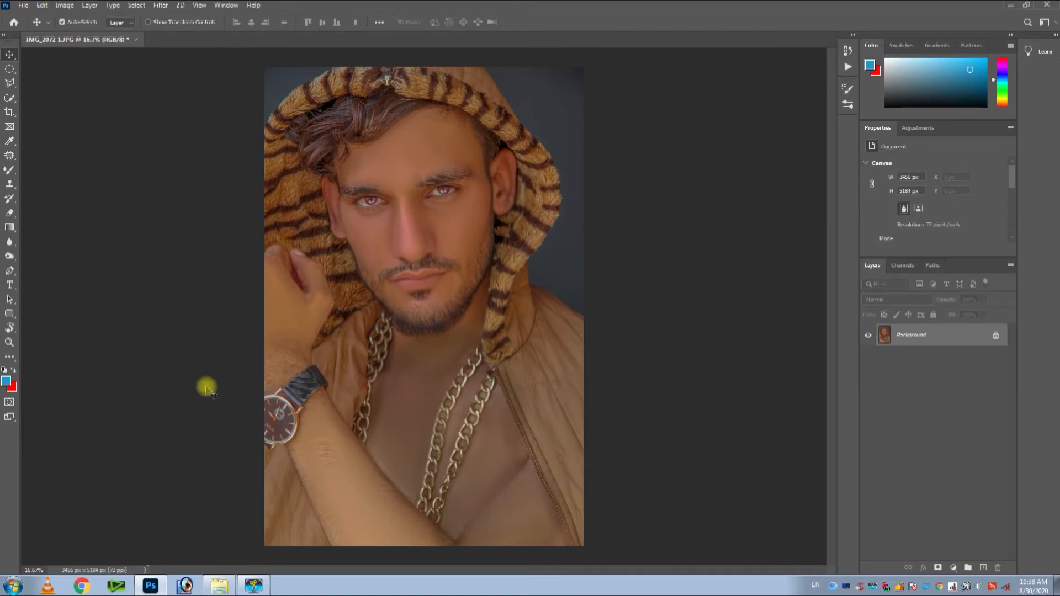